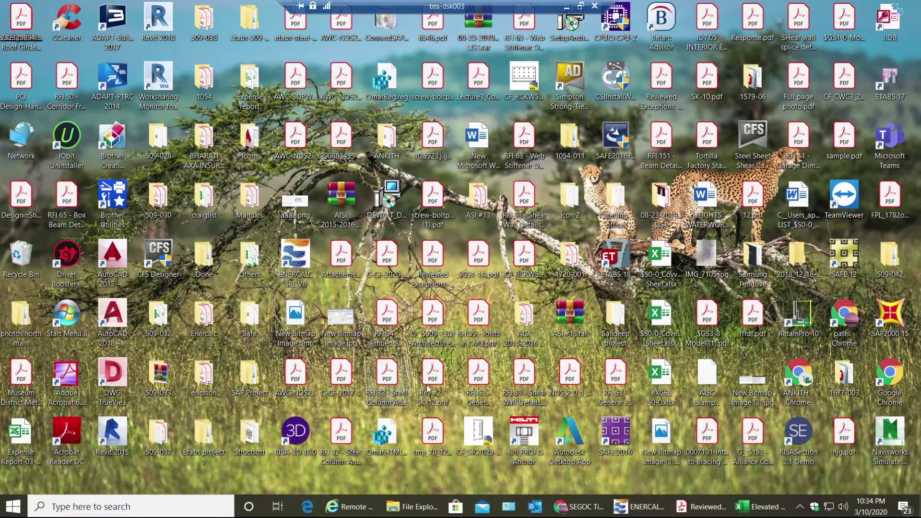
# Find 'cfs' in the taskbar search and launch CFS Designer.
pyautogui.click(135, 503)
pyautogui.write('cfs')
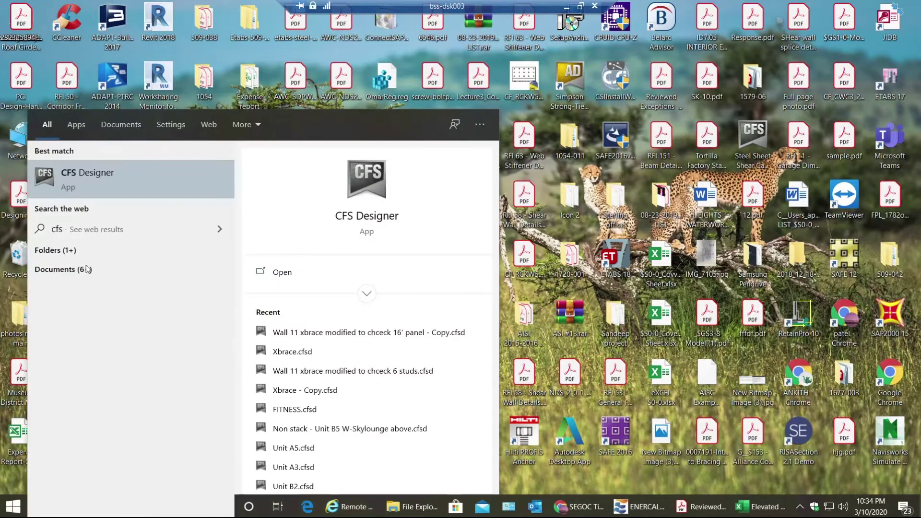
pyautogui.click(110, 179)
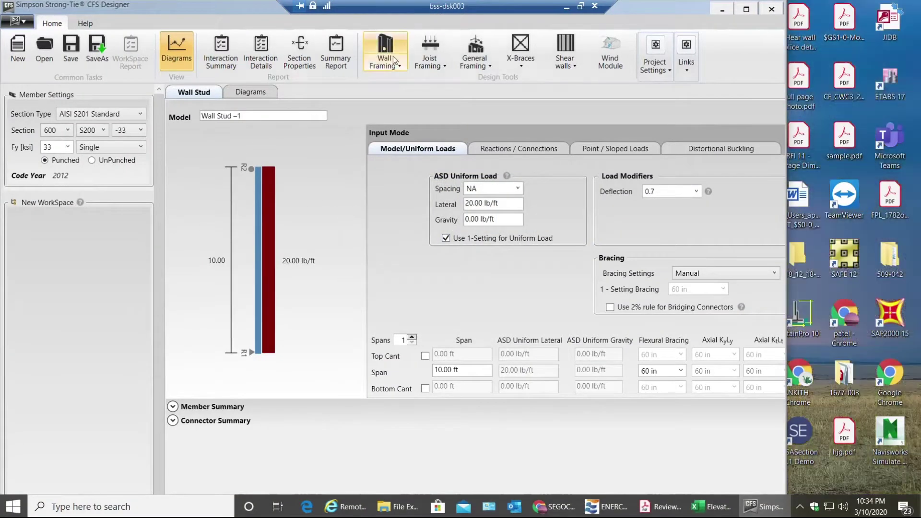
# Start a new Wall Framing Stacked Walls model.
pyautogui.click(399, 67)
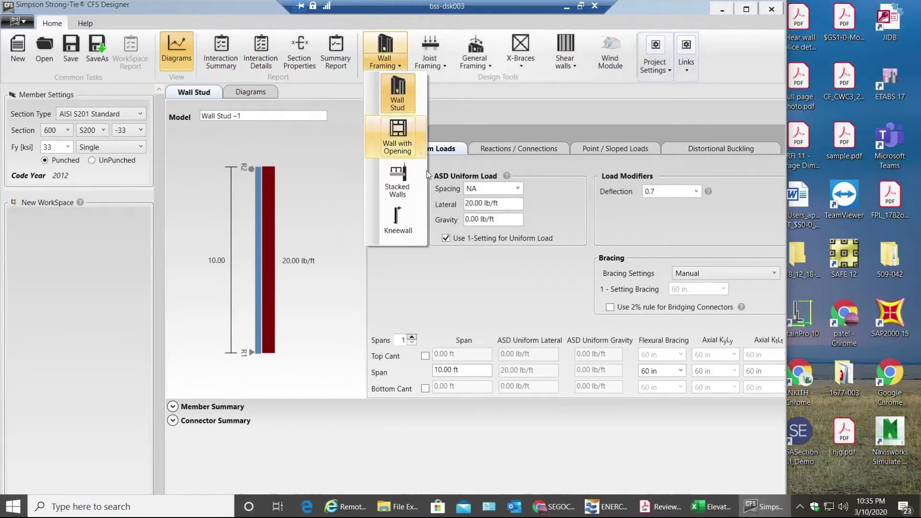
pyautogui.click(402, 188)
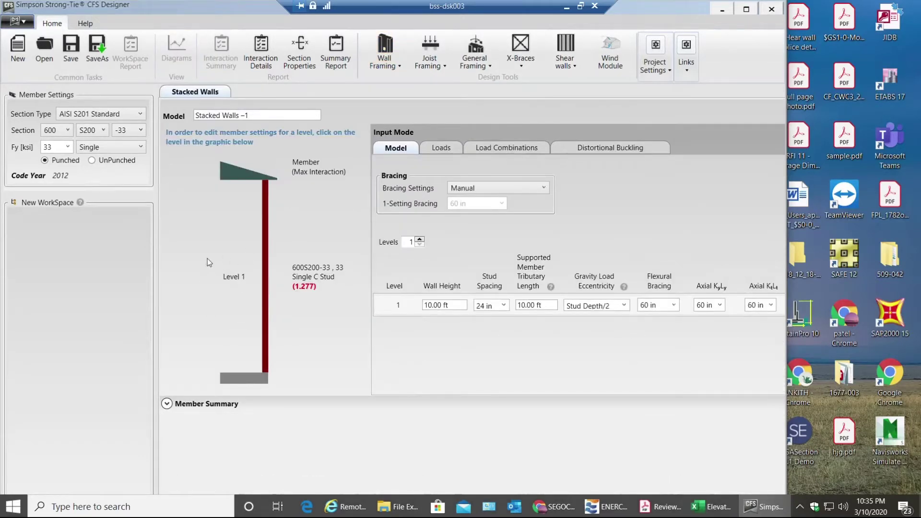
pyautogui.click(420, 239)
# Set the wall to 5 levels with one shared Mid-Pt bracing setting.
pyautogui.click(420, 240)
pyautogui.click(420, 240)
pyautogui.click(420, 239)
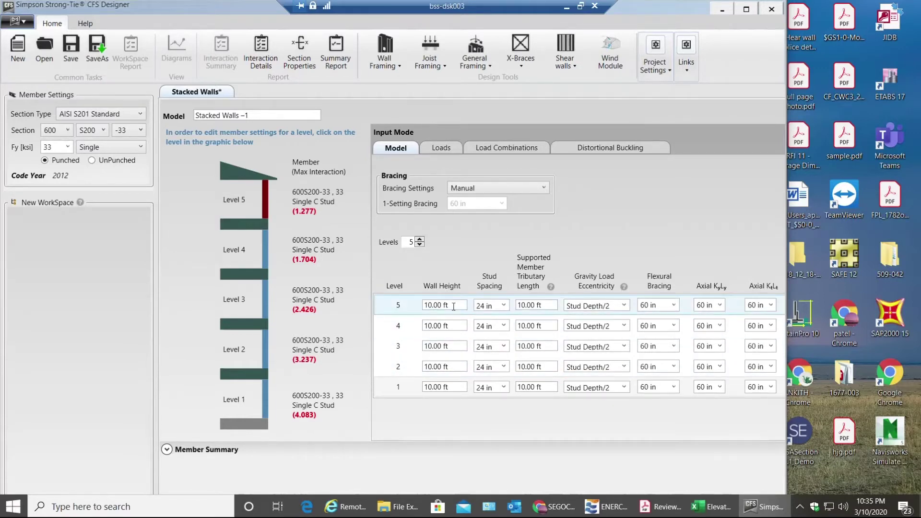
pyautogui.click(488, 189)
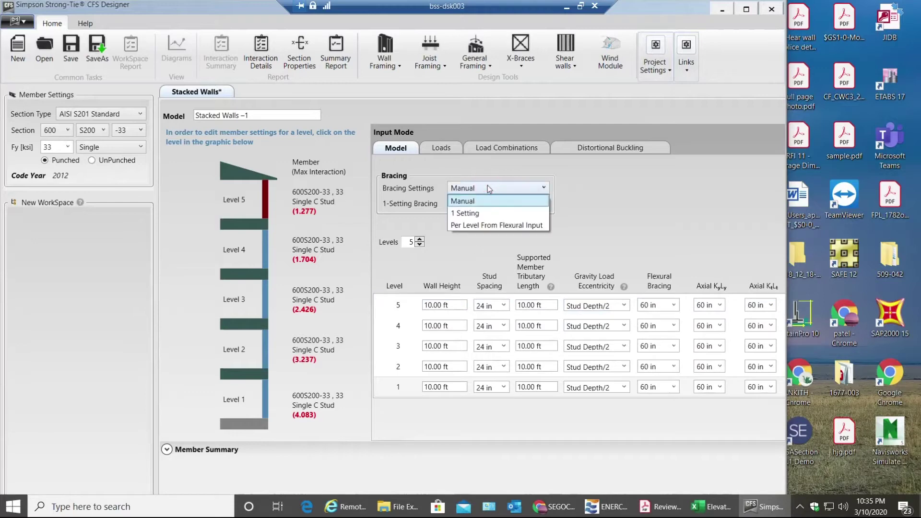
pyautogui.click(487, 214)
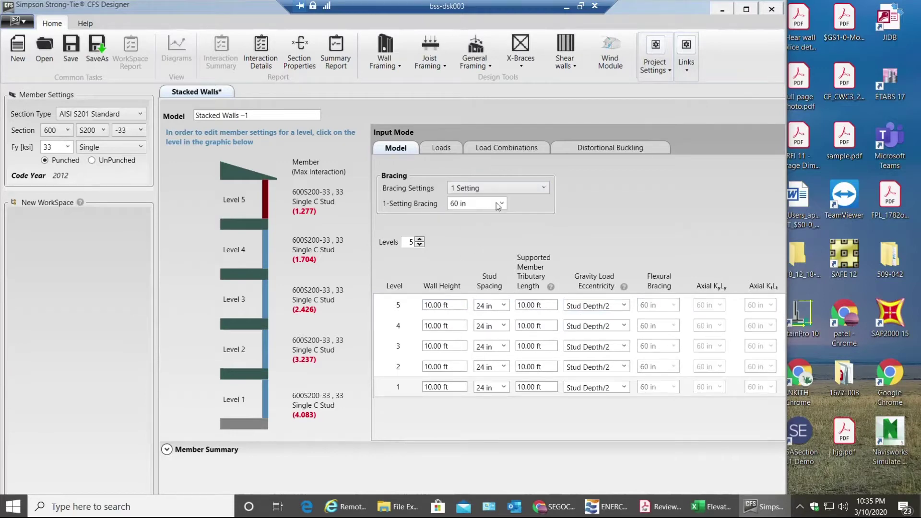
pyautogui.click(490, 203)
pyautogui.click(501, 204)
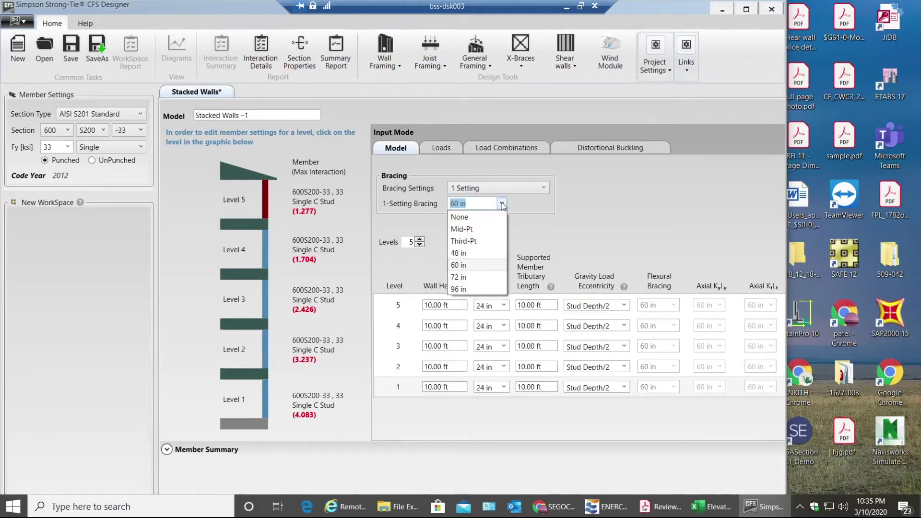
pyautogui.click(487, 229)
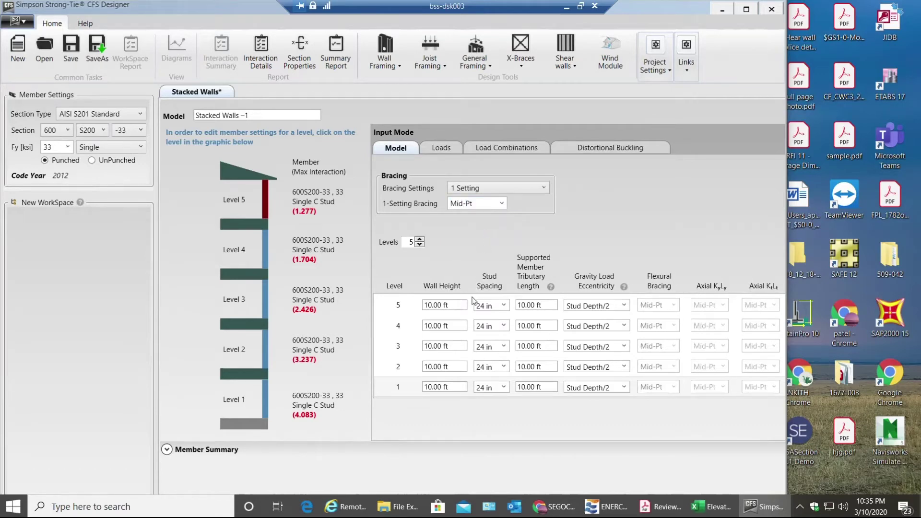
# Make the Level 5 wall 12 ft tall, keeping its 24 in stud spacing.
pyautogui.click(456, 304)
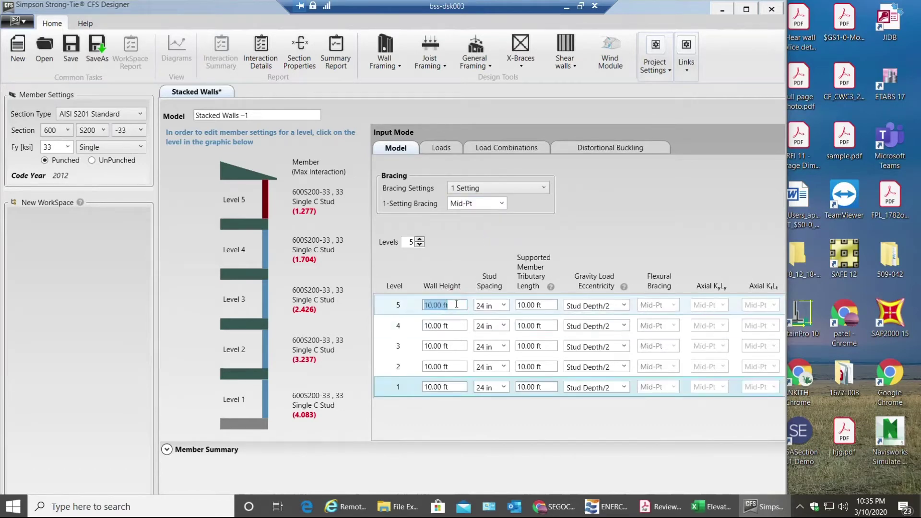
pyautogui.write('12')
pyautogui.click(456, 326)
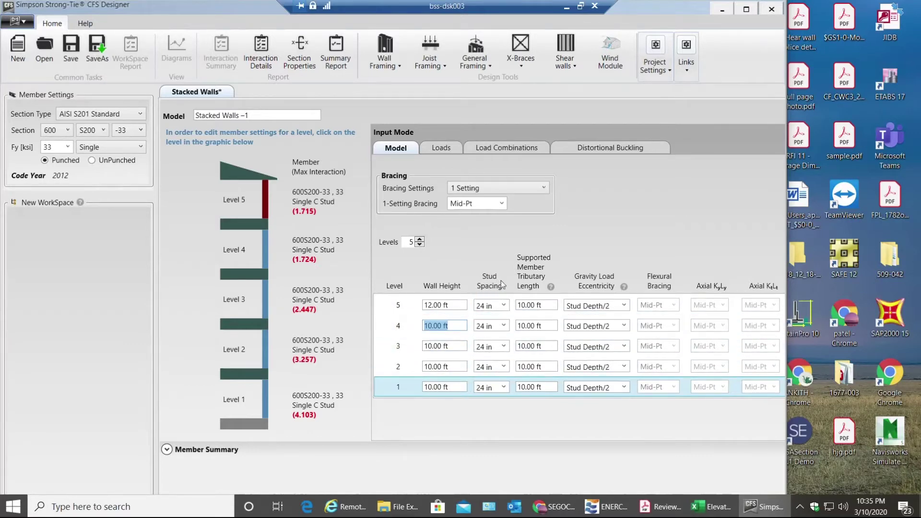
pyautogui.click(503, 305)
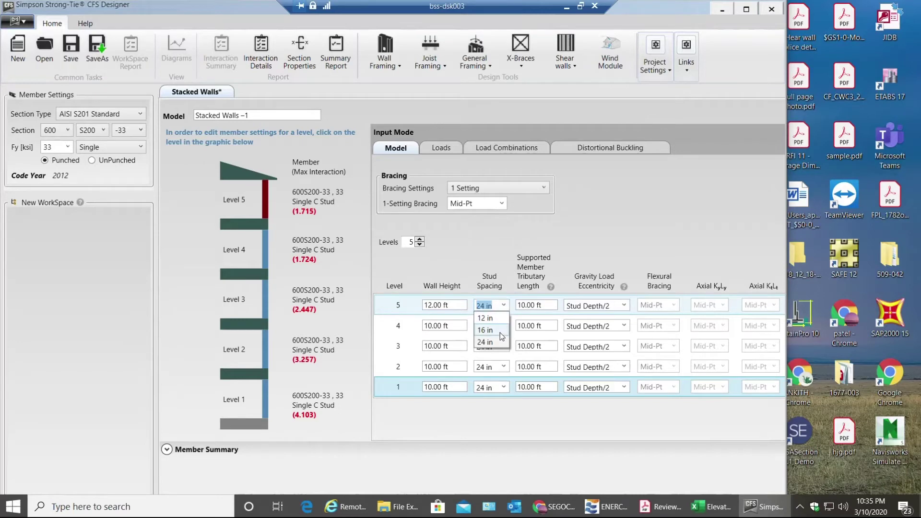
pyautogui.click(508, 247)
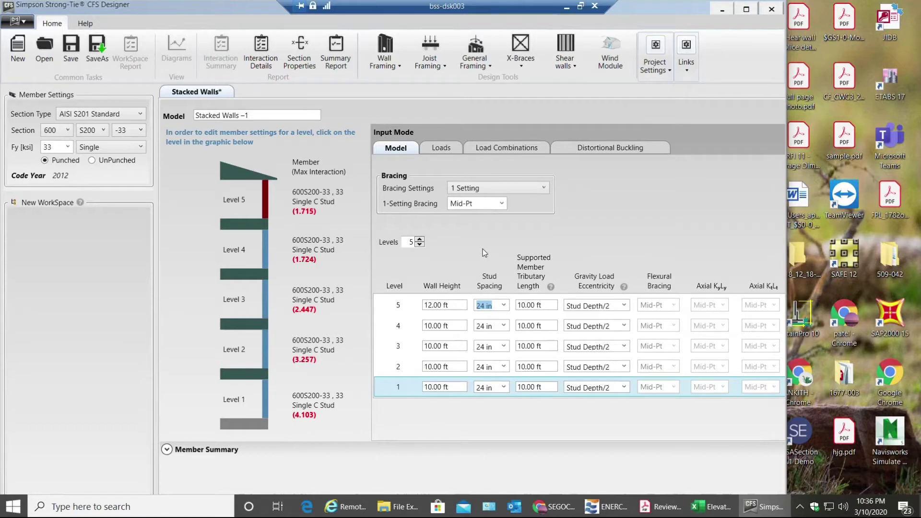
# Enter 12 ft tributary length on Levels 5 through 1, keeping Stud Depth/2 eccentricity.
pyautogui.click(547, 306)
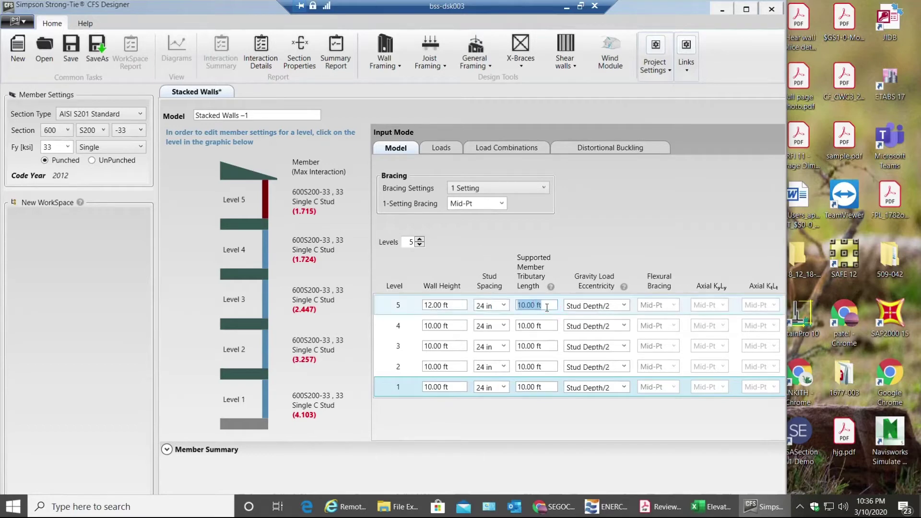
pyautogui.write('12')
pyautogui.click(555, 327)
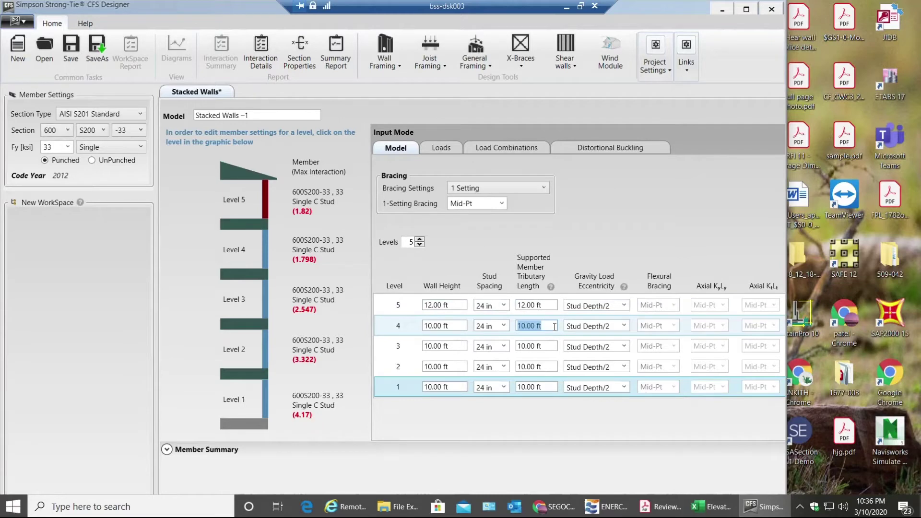
pyautogui.write('12')
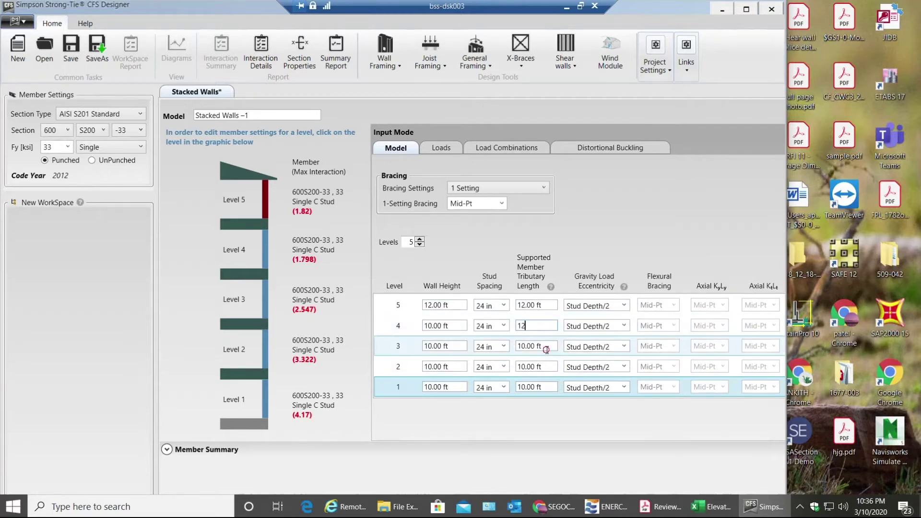
pyautogui.click(547, 347)
pyautogui.write('12')
pyautogui.click(544, 367)
pyautogui.write('12')
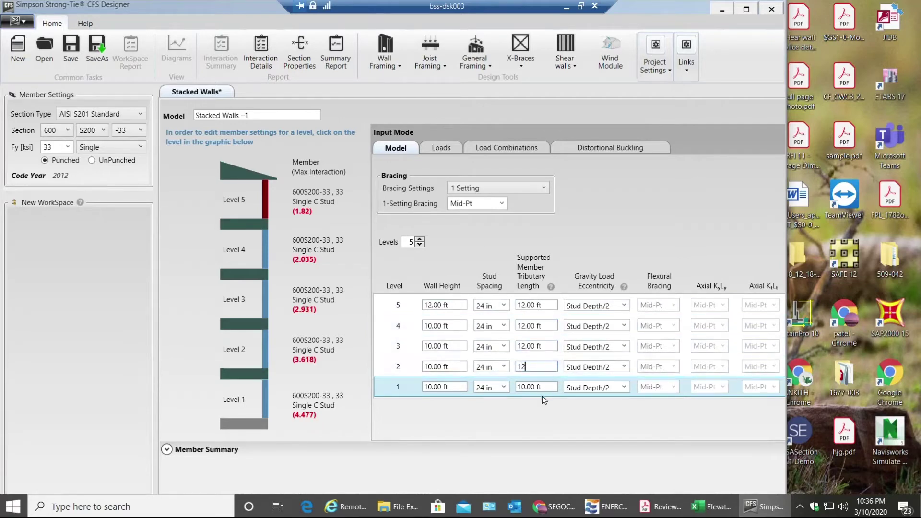
pyautogui.click(543, 386)
pyautogui.write('12')
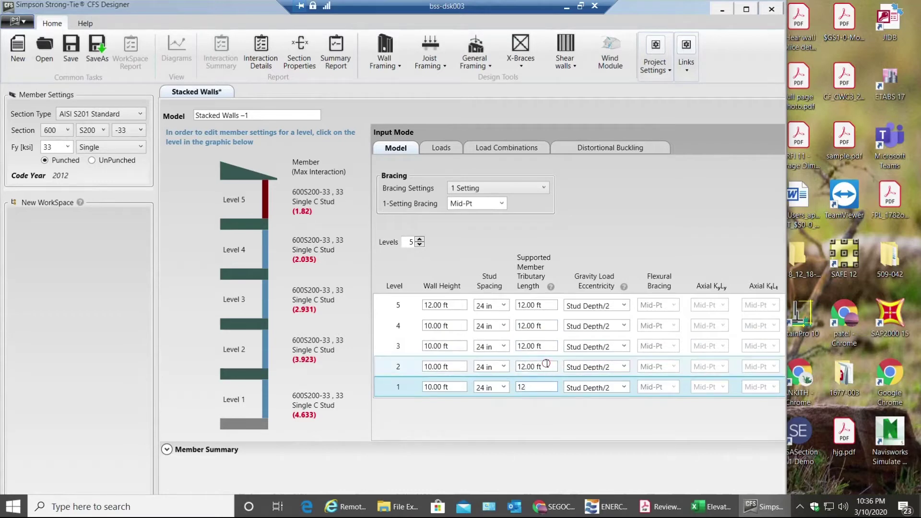
pyautogui.click(547, 364)
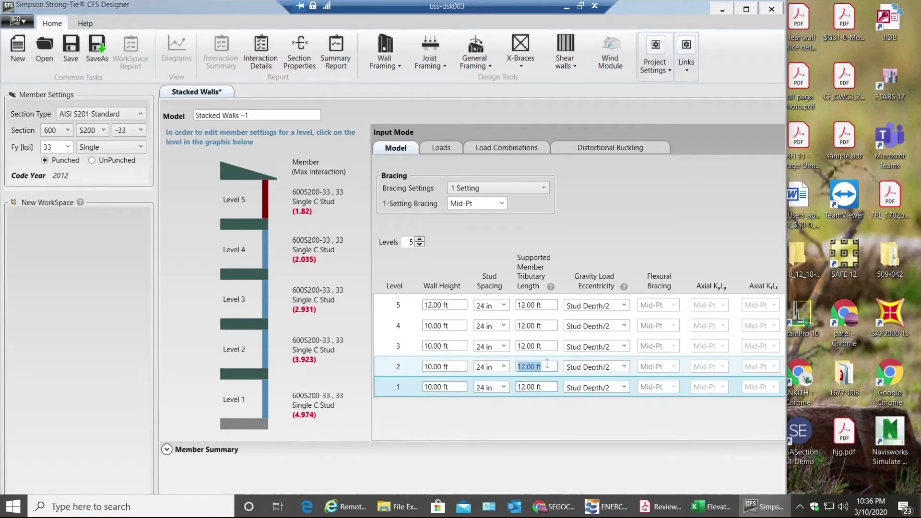
pyautogui.click(625, 305)
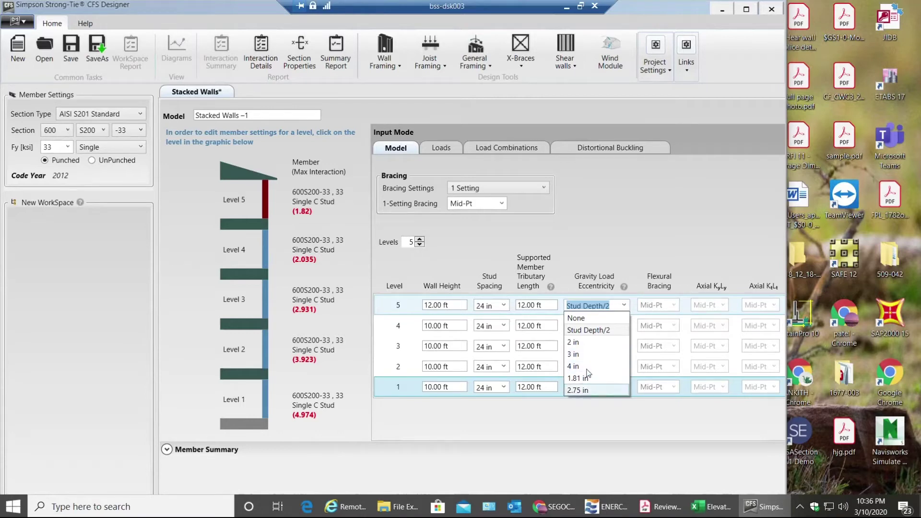
pyautogui.click(643, 230)
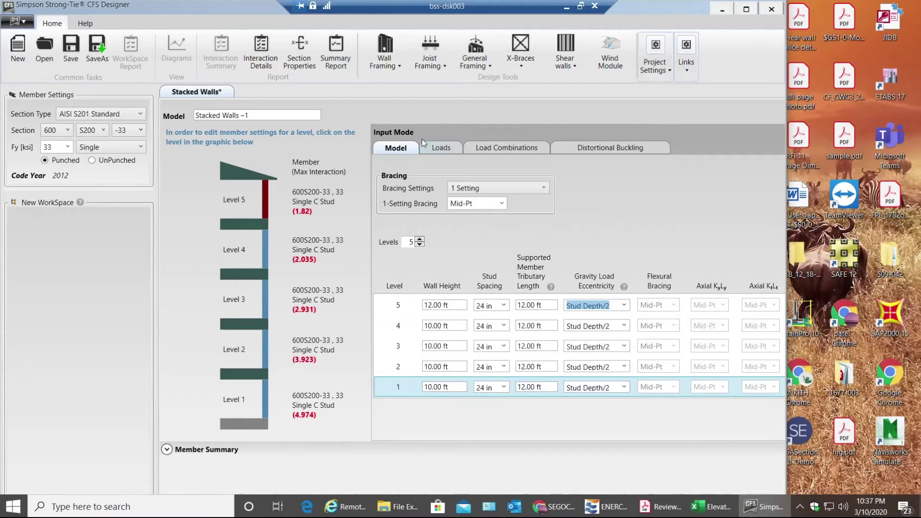
# Switch to the Loads inputs and select the Level 5 wall dead load.
pyautogui.click(439, 149)
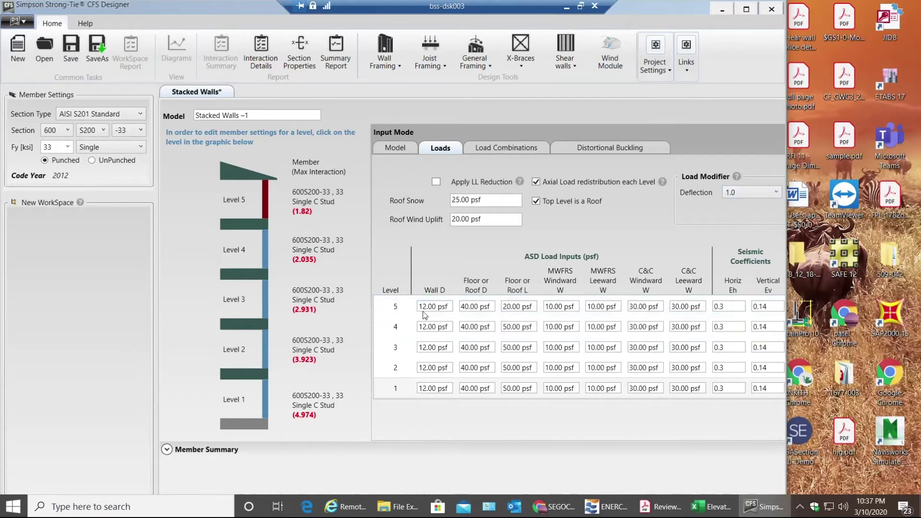
pyautogui.click(450, 307)
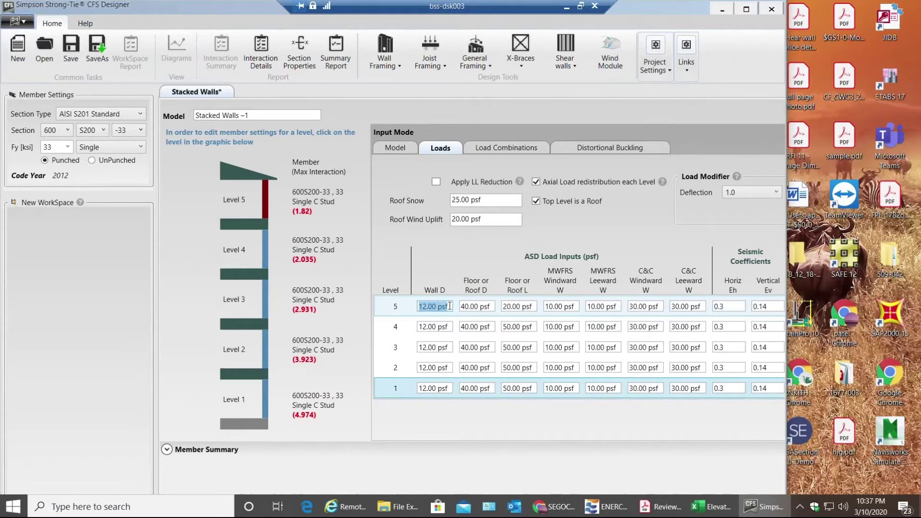
# Enter a 10 psf wall dead load on all five levels.
pyautogui.write('10')
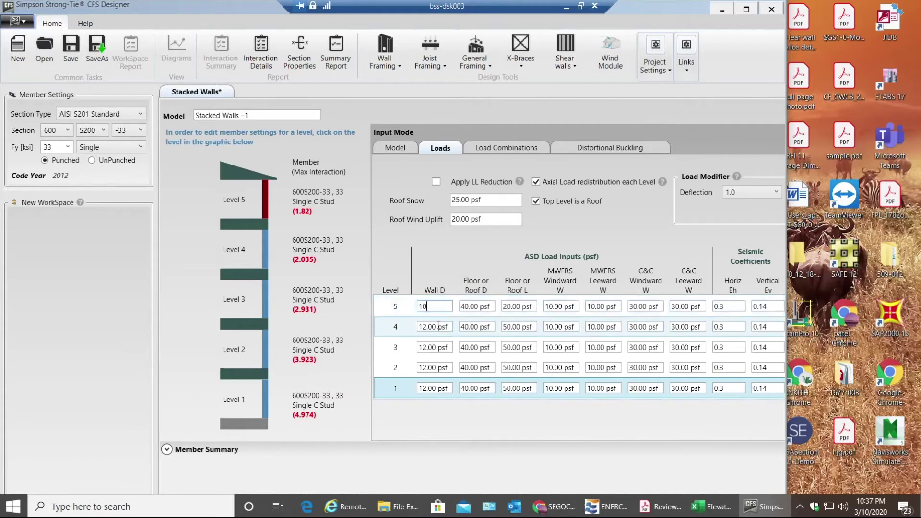
pyautogui.press('Return')
pyautogui.click(437, 327)
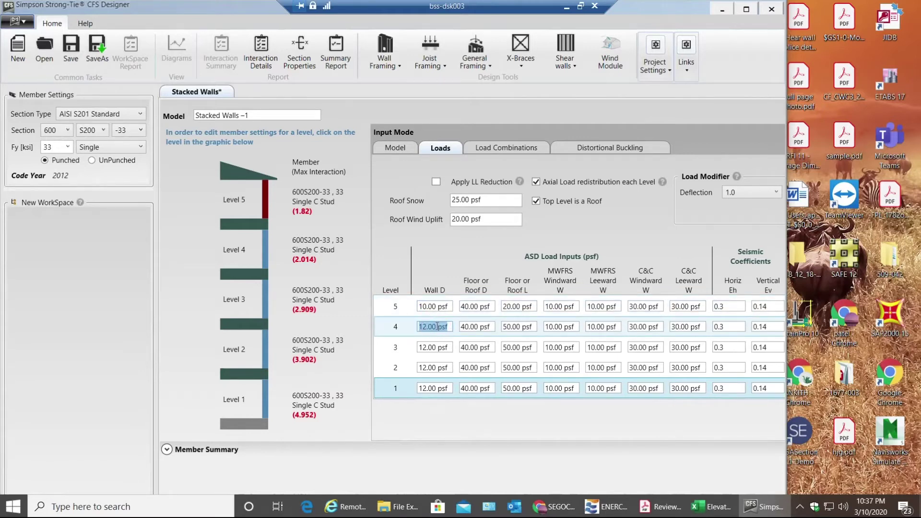
pyautogui.write('10')
pyautogui.press('Return')
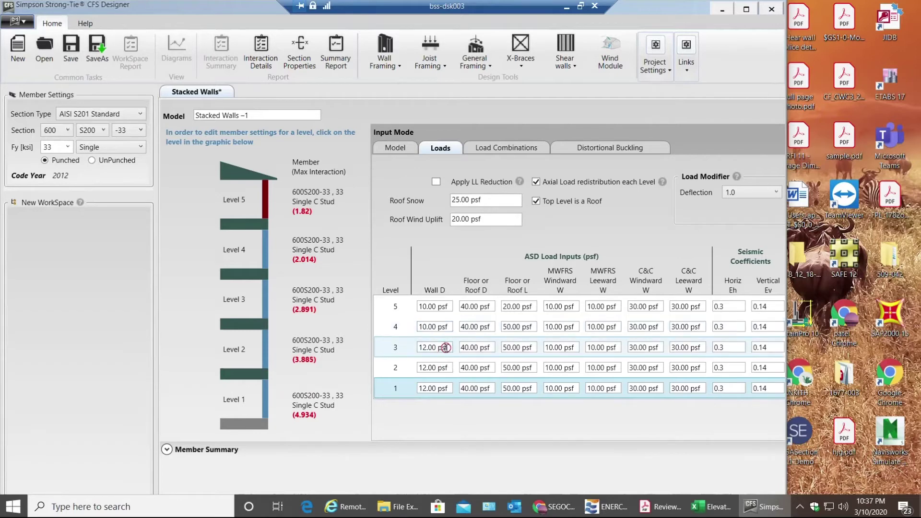
pyautogui.click(447, 348)
pyautogui.write('10')
pyautogui.click(450, 368)
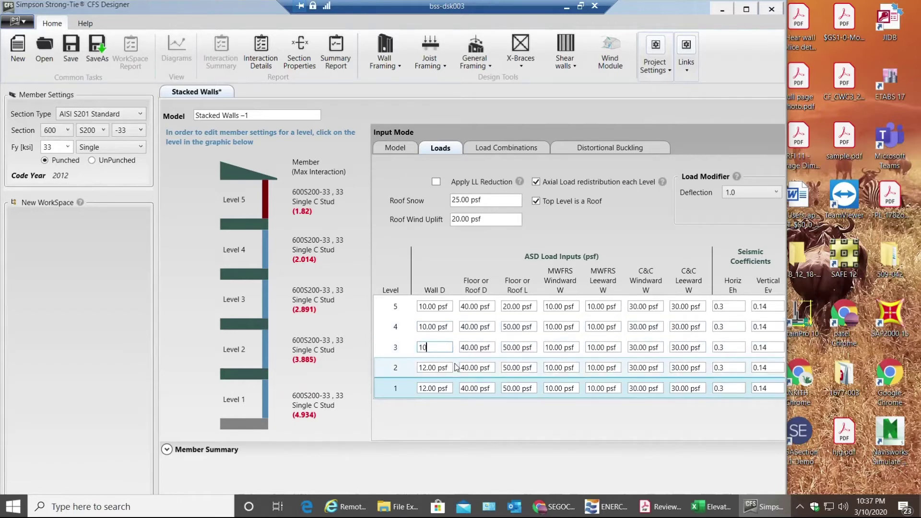
pyautogui.write('10')
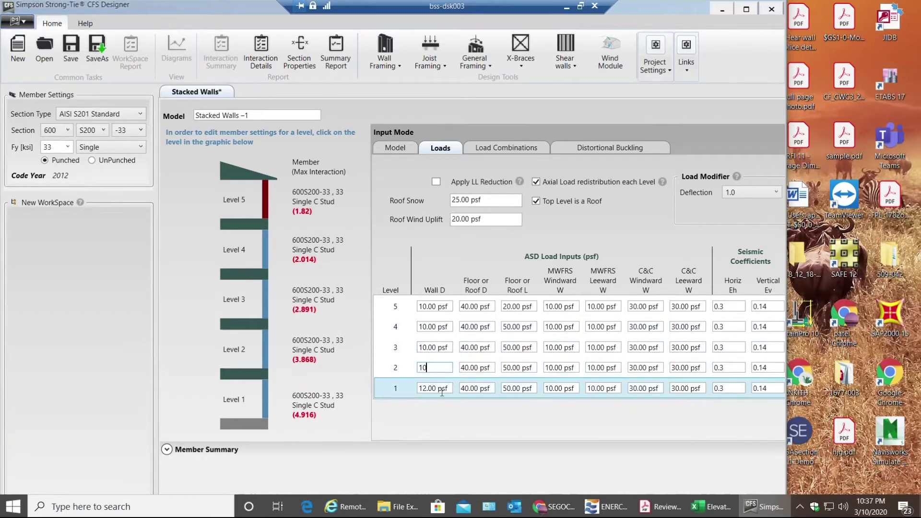
pyautogui.click(449, 388)
pyautogui.write('10')
# Set the Level 5 roof dead load to 20 psf.
pyautogui.click(491, 308)
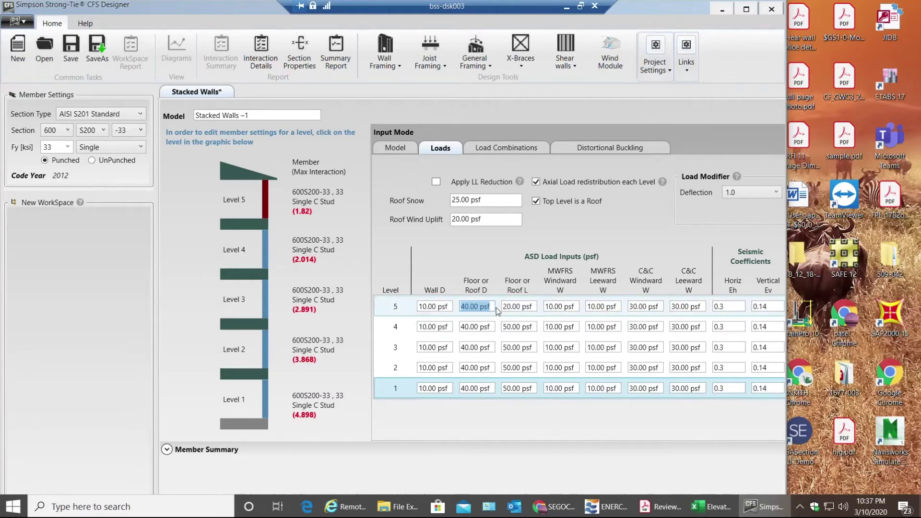
pyautogui.write('20')
pyautogui.click(485, 328)
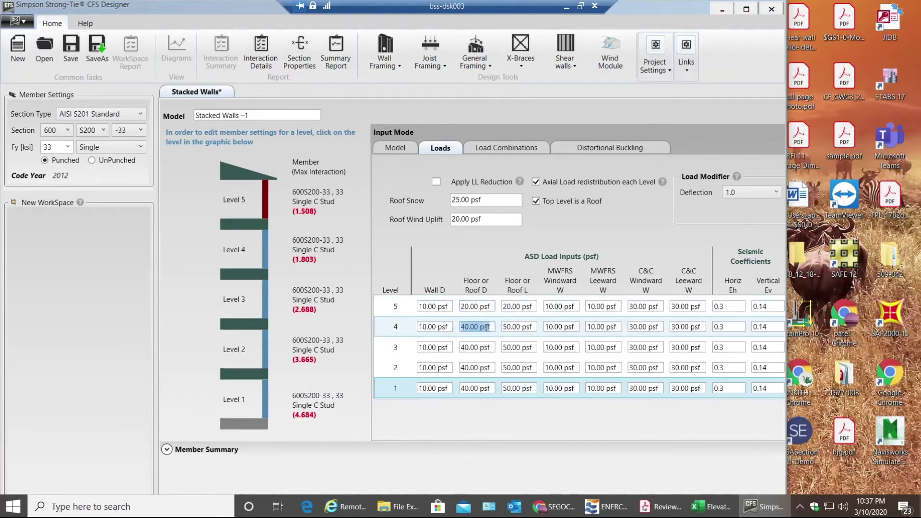
pyautogui.click(485, 326)
pyautogui.tripleClick(490, 326)
# Lower the floor live load to 40 psf on Levels 4 through 1.
pyautogui.click(532, 327)
pyautogui.tripleClick(529, 327)
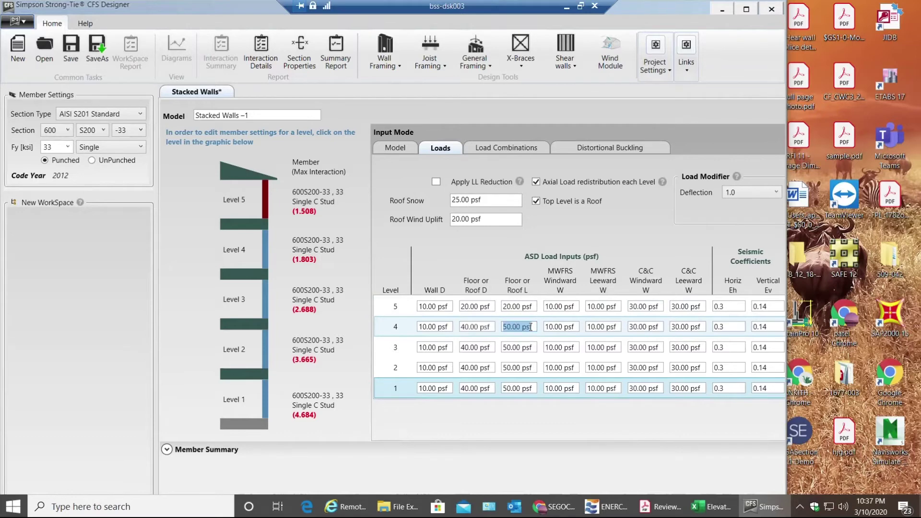
pyautogui.write('40')
pyautogui.click(528, 347)
pyautogui.tripleClick(527, 347)
pyautogui.write('40')
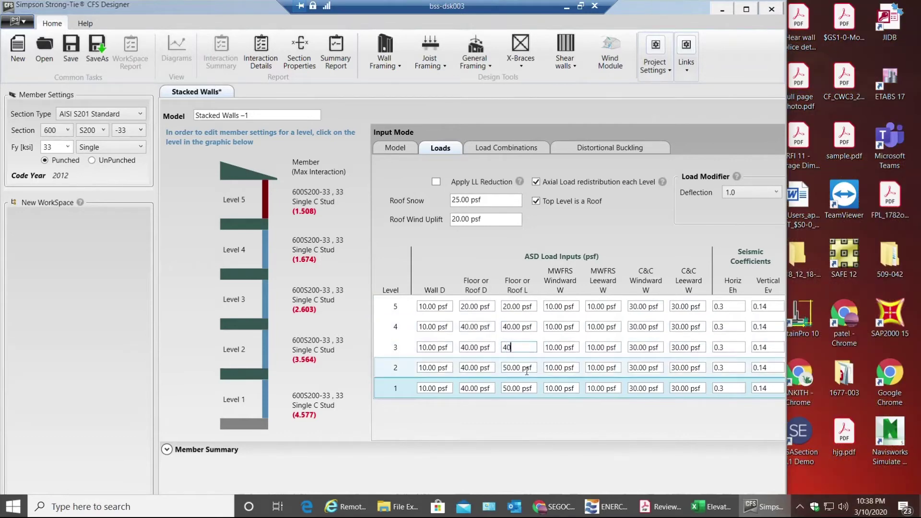
pyautogui.click(532, 368)
pyautogui.tripleClick(532, 368)
pyautogui.write('40')
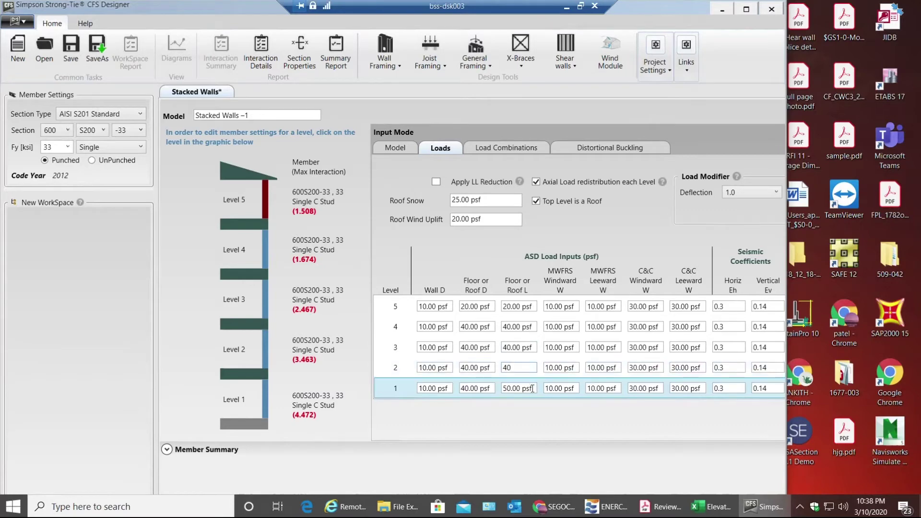
pyautogui.click(533, 388)
pyautogui.tripleClick(532, 388)
pyautogui.write('40')
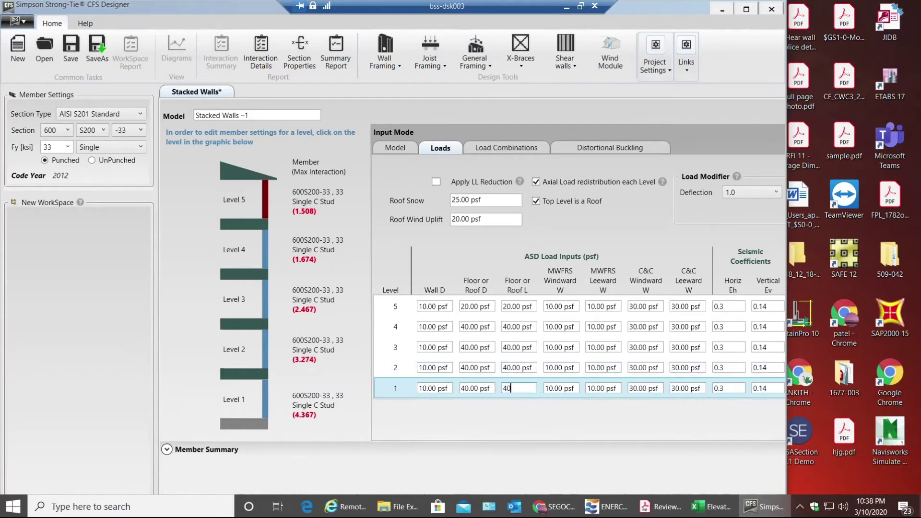
# Set MWFRS windward pressure to 5 psf on all five levels.
pyautogui.click(568, 309)
pyautogui.tripleClick(568, 308)
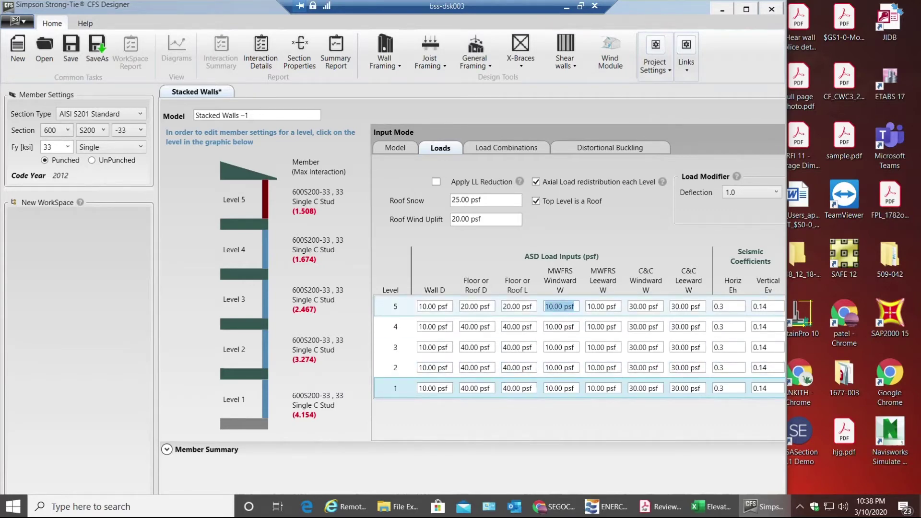
pyautogui.write('5')
pyautogui.click(570, 327)
pyautogui.tripleClick(568, 326)
pyautogui.write('5')
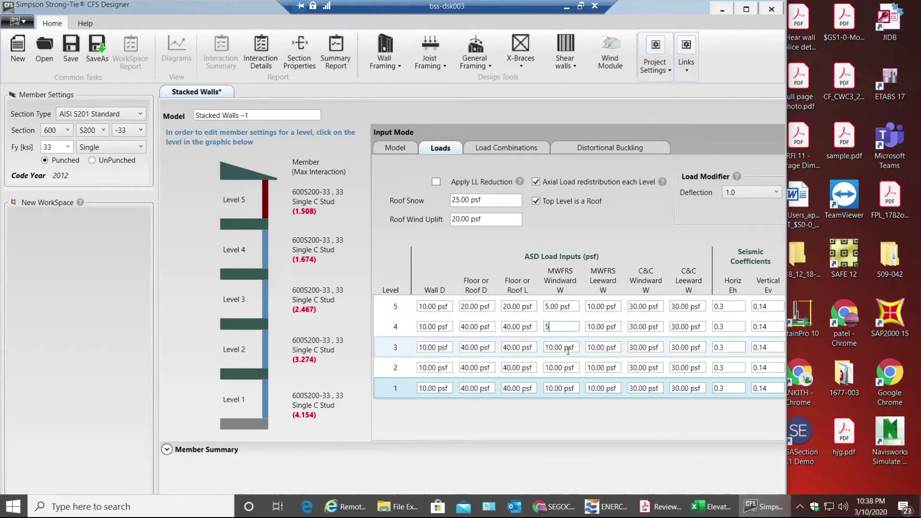
pyautogui.click(568, 348)
pyautogui.tripleClick(568, 347)
pyautogui.write('5')
pyautogui.click(567, 368)
pyautogui.tripleClick(567, 368)
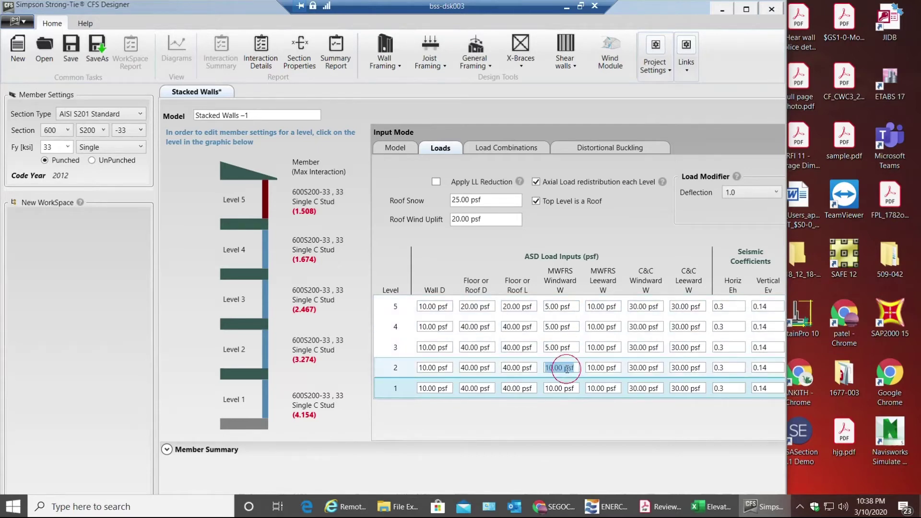
pyautogui.write('5')
pyautogui.click(567, 388)
pyautogui.tripleClick(567, 388)
pyautogui.write('5')
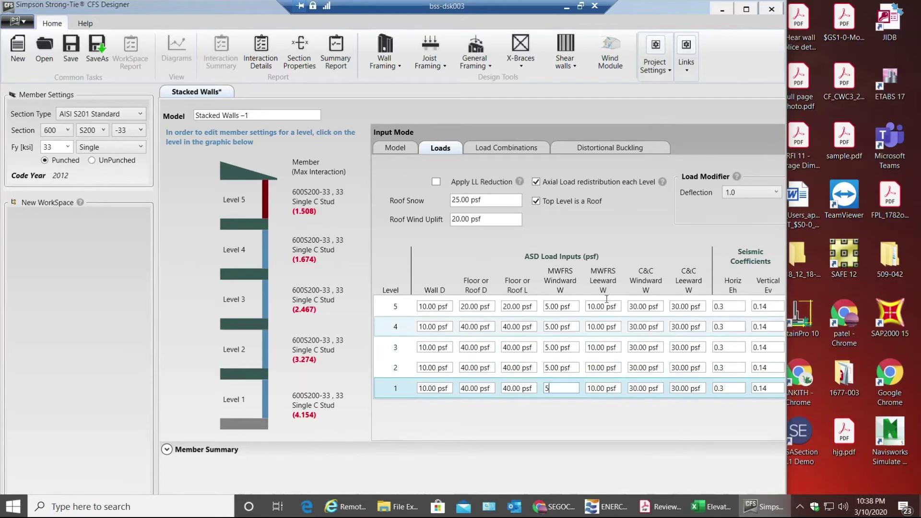
# Set MWFRS leeward pressure to 5 psf on all five levels.
pyautogui.click(605, 306)
pyautogui.tripleClick(604, 306)
pyautogui.write('5')
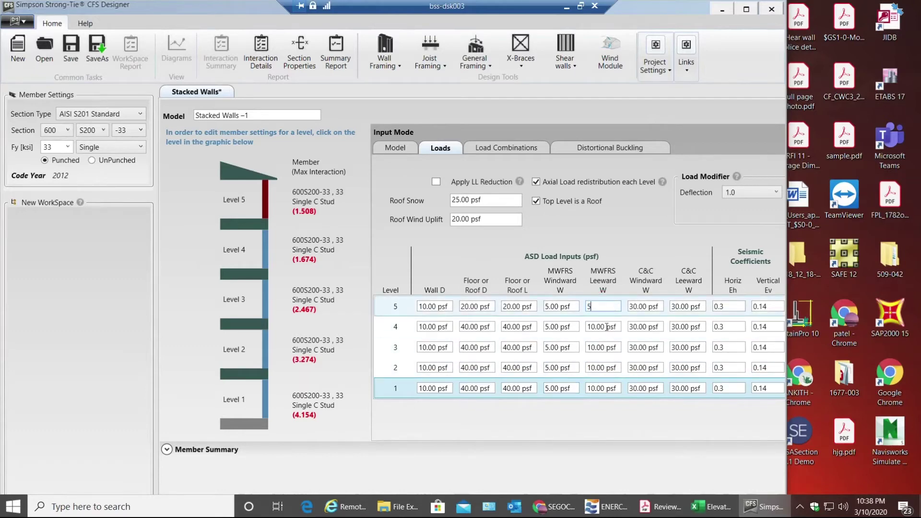
pyautogui.click(607, 327)
pyautogui.tripleClick(607, 327)
pyautogui.write('5')
pyautogui.click(604, 348)
pyautogui.tripleClick(605, 347)
pyautogui.write('5')
pyautogui.click(606, 368)
pyautogui.tripleClick(606, 368)
pyautogui.write('5')
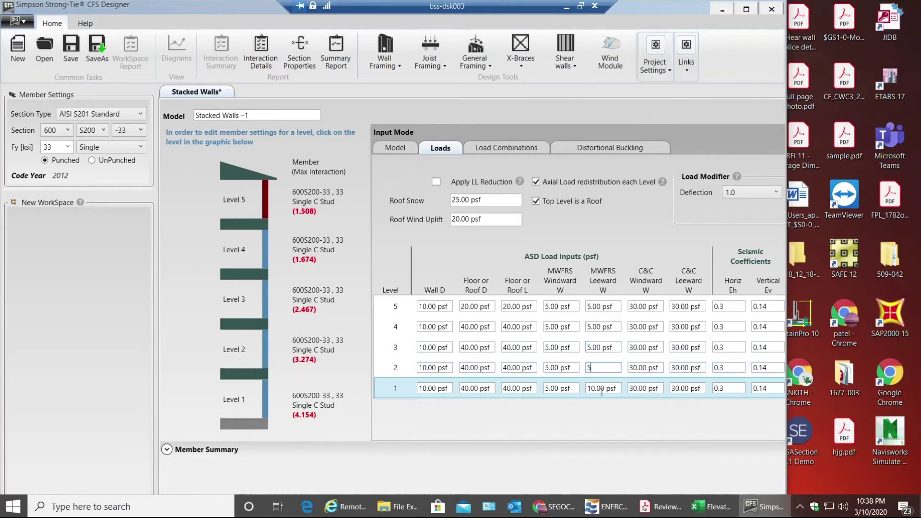
pyautogui.tripleClick(602, 388)
pyautogui.write('5')
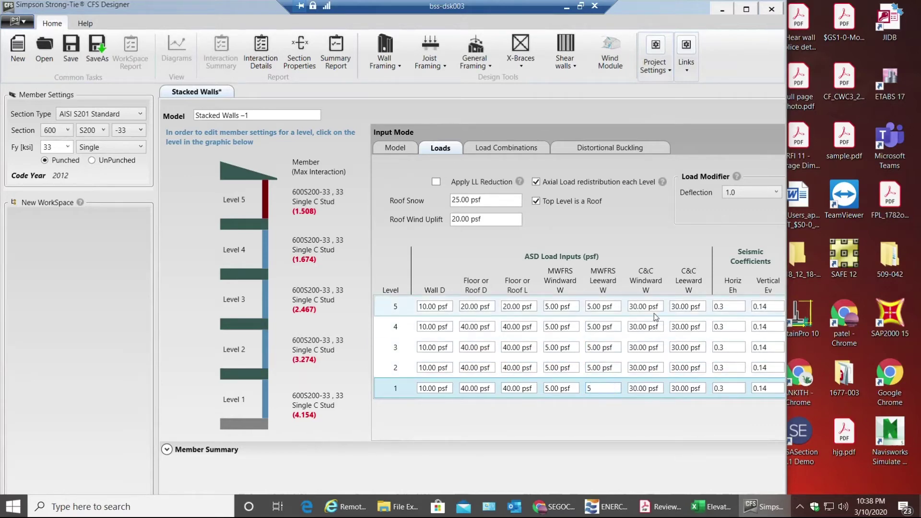
pyautogui.click(654, 312)
# Set C&C windward pressure to 5 psf on all five levels.
pyautogui.tripleClick(643, 306)
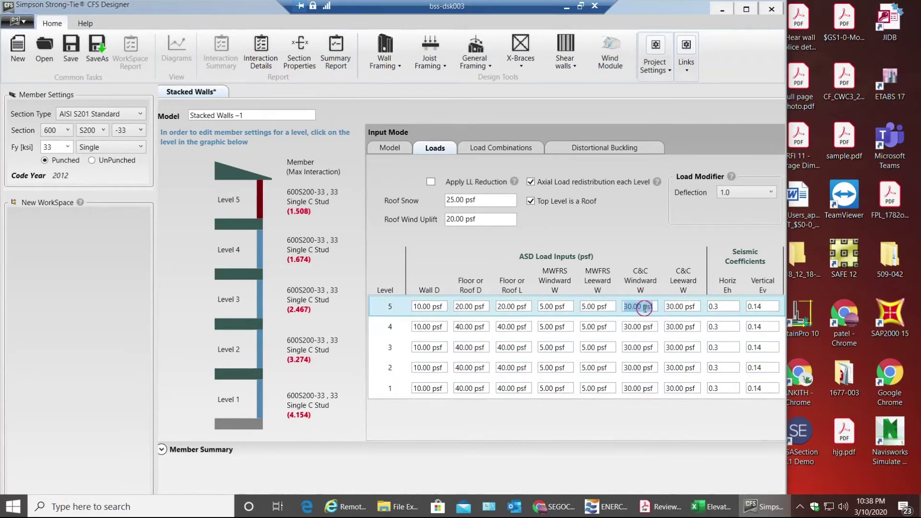
pyautogui.write('5')
pyautogui.tripleClick(642, 327)
pyautogui.write('5')
pyautogui.tripleClick(642, 347)
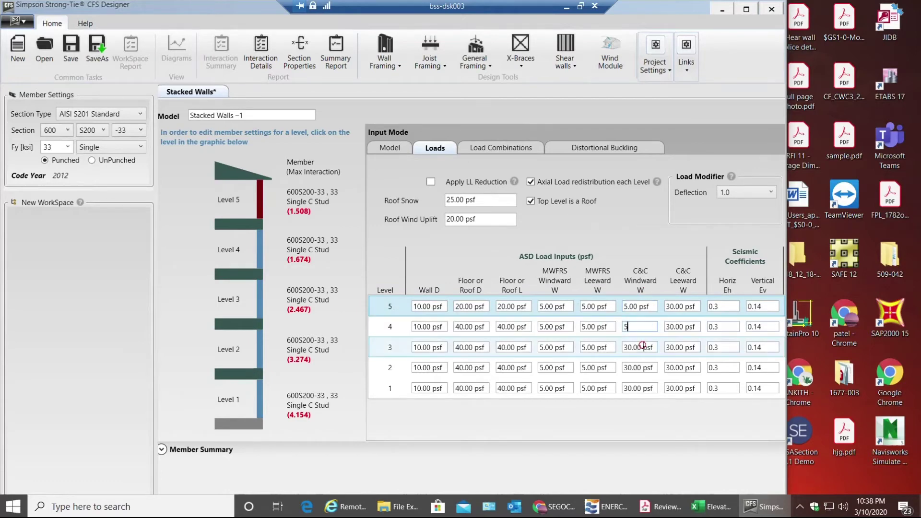
pyautogui.write('5')
pyautogui.tripleClick(642, 367)
pyautogui.write('5')
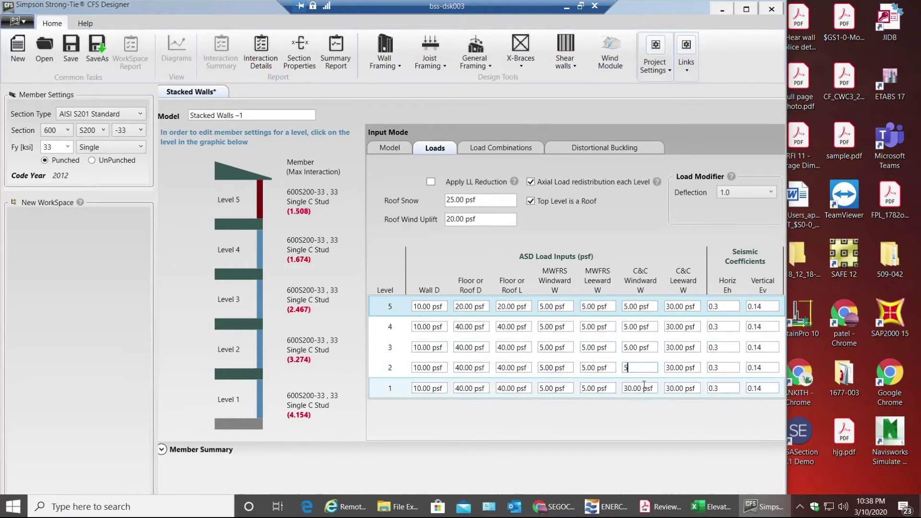
pyautogui.tripleClick(643, 388)
pyautogui.write('5')
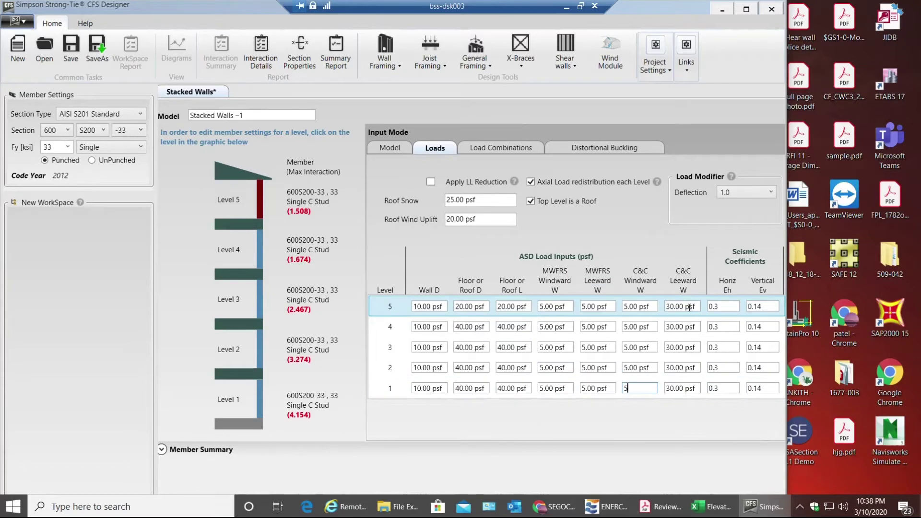
# Set C&C leeward pressure to 5 psf on all five levels.
pyautogui.tripleClick(684, 306)
pyautogui.write('5')
pyautogui.tripleClick(681, 327)
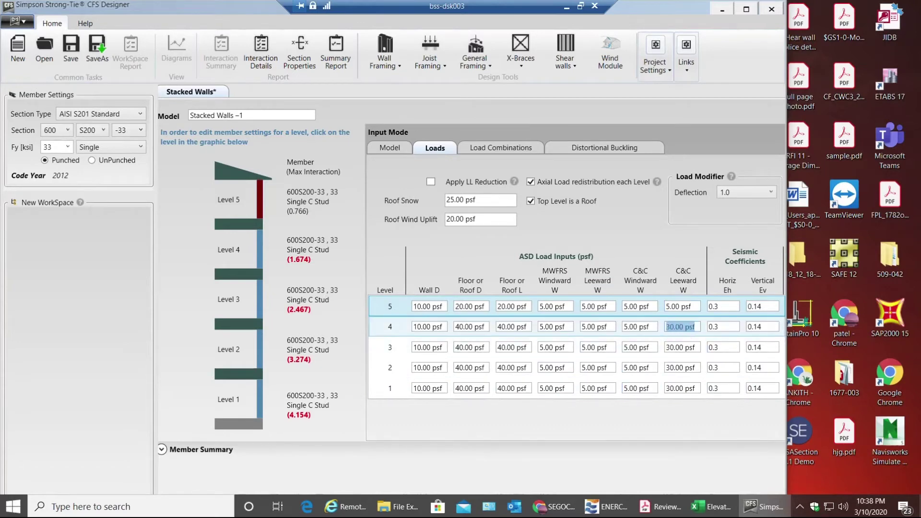
pyautogui.write('5')
pyautogui.tripleClick(680, 347)
pyautogui.write('5')
pyautogui.tripleClick(681, 367)
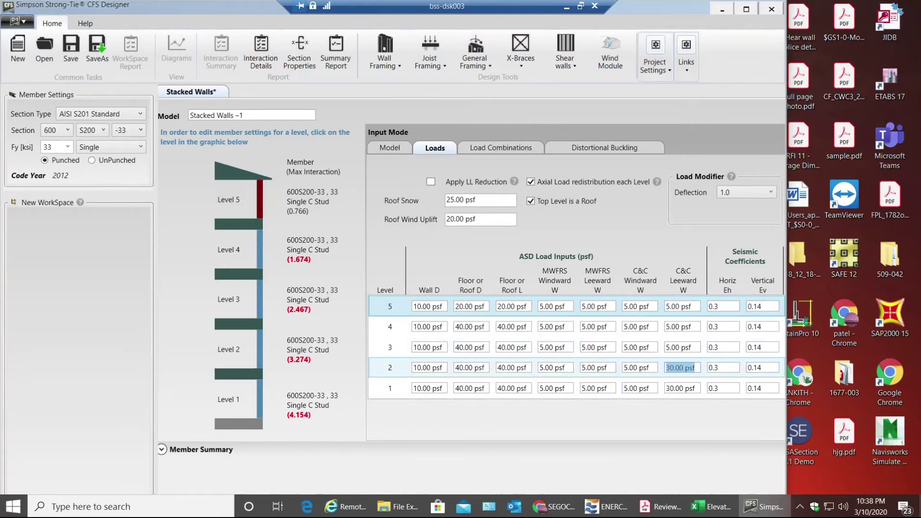
pyautogui.write('5')
pyautogui.tripleClick(680, 388)
pyautogui.write('5')
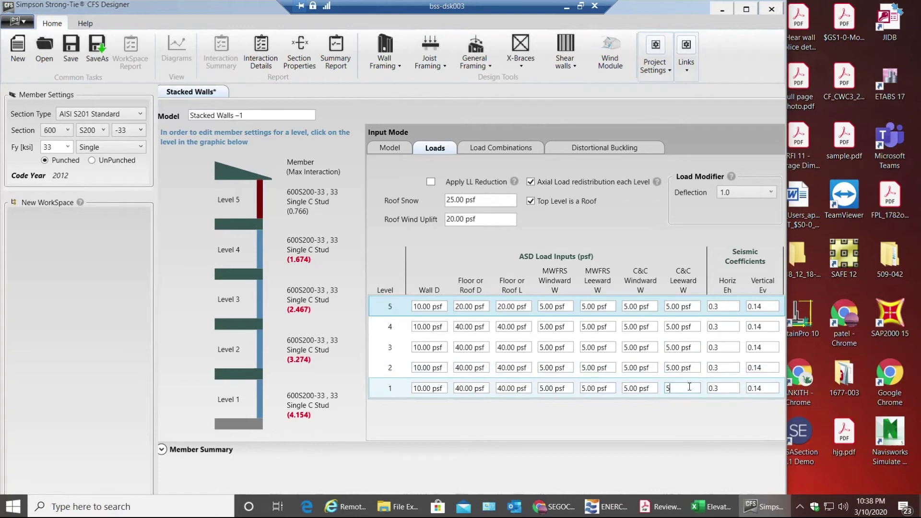
pyautogui.tripleClick(718, 388)
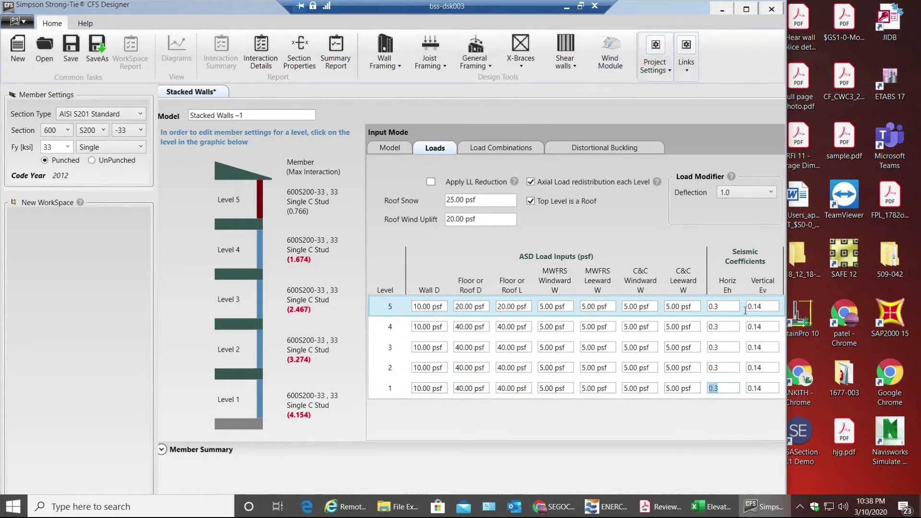
pyautogui.click(504, 147)
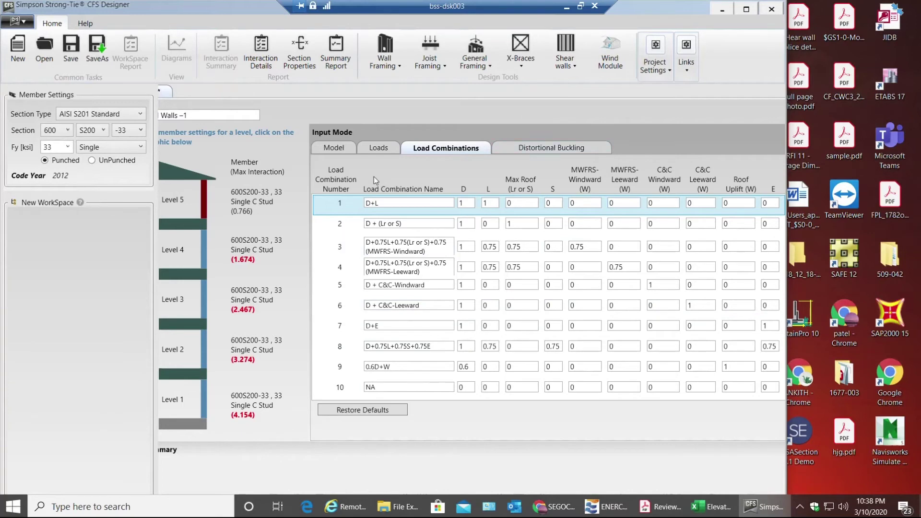
# After reviewing the load combinations, return to the Model inputs showing stud interaction ratios.
pyautogui.click(341, 151)
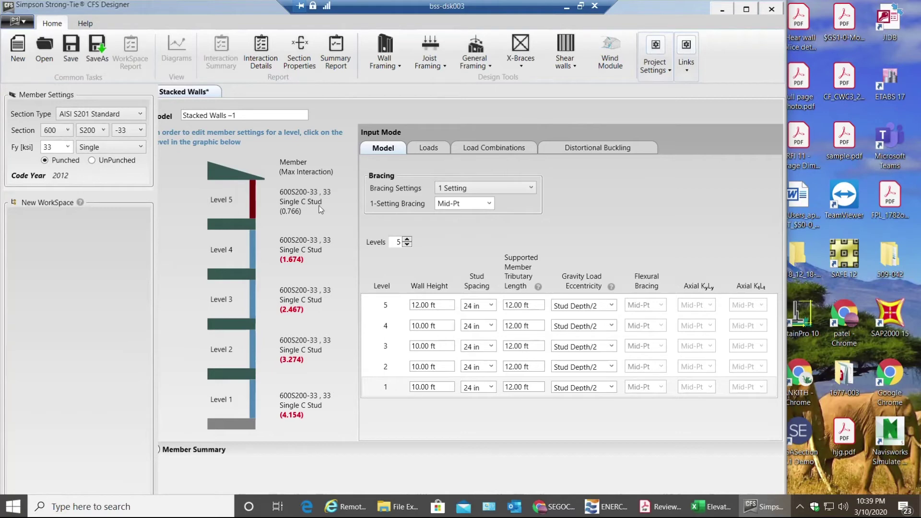
# Change Level 5 studs to 600S162-33 and Level 4 to back-to-back 600S162-33.
pyautogui.click(105, 131)
pyautogui.click(92, 169)
pyautogui.click(253, 247)
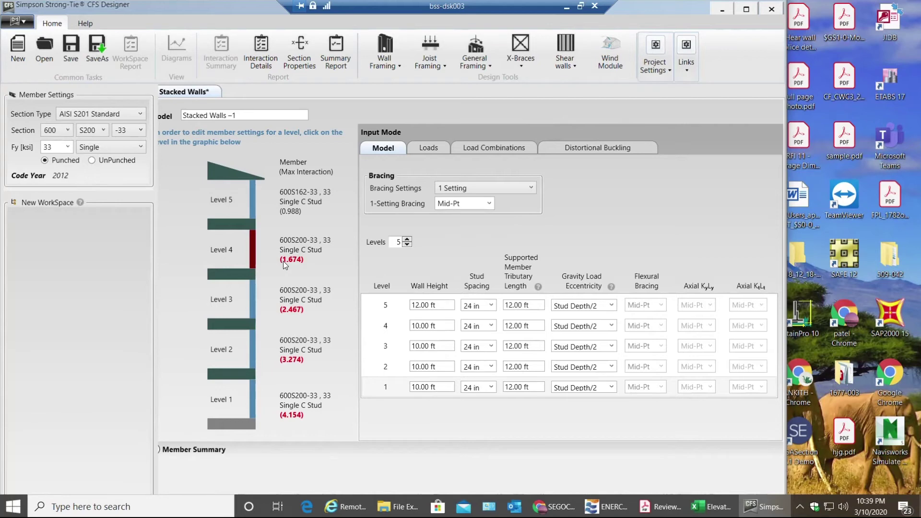
pyautogui.click(101, 131)
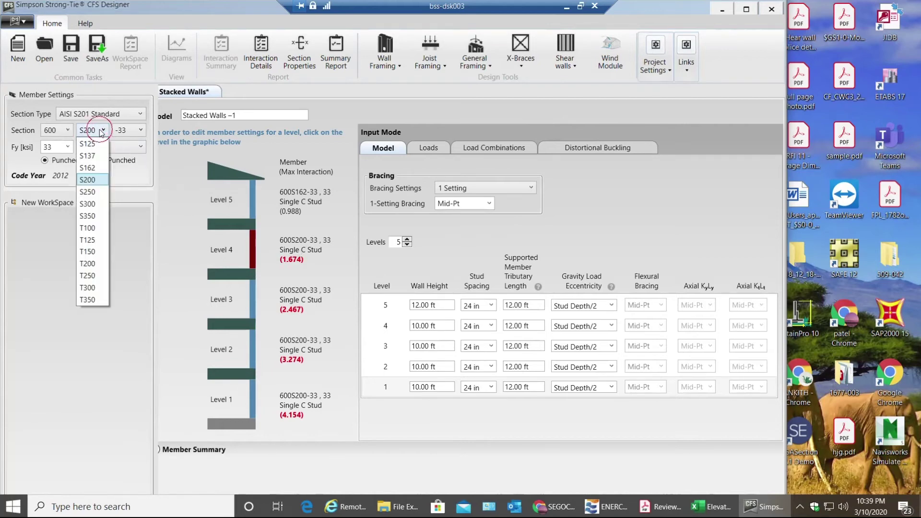
pyautogui.click(87, 167)
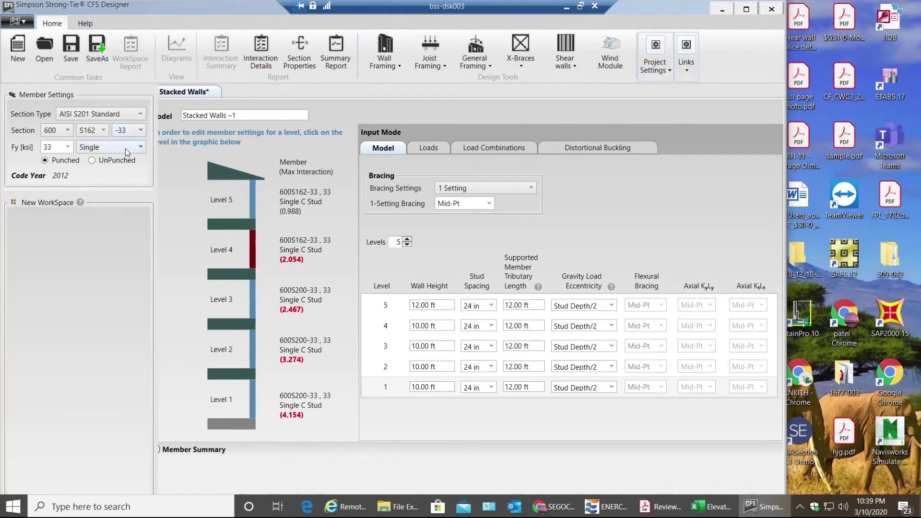
pyautogui.click(125, 149)
pyautogui.click(113, 187)
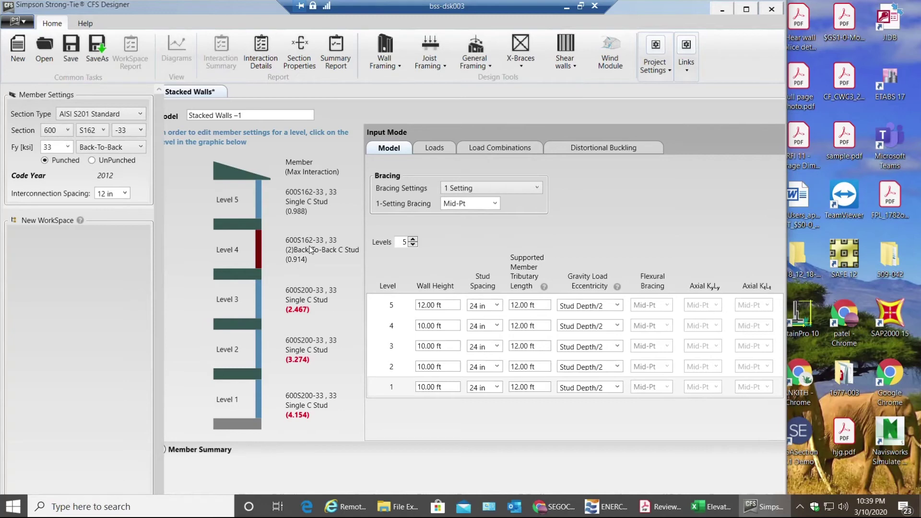
# Make the Level 3 studs back-to-back 600S162-43.
pyautogui.click(258, 293)
pyautogui.click(92, 130)
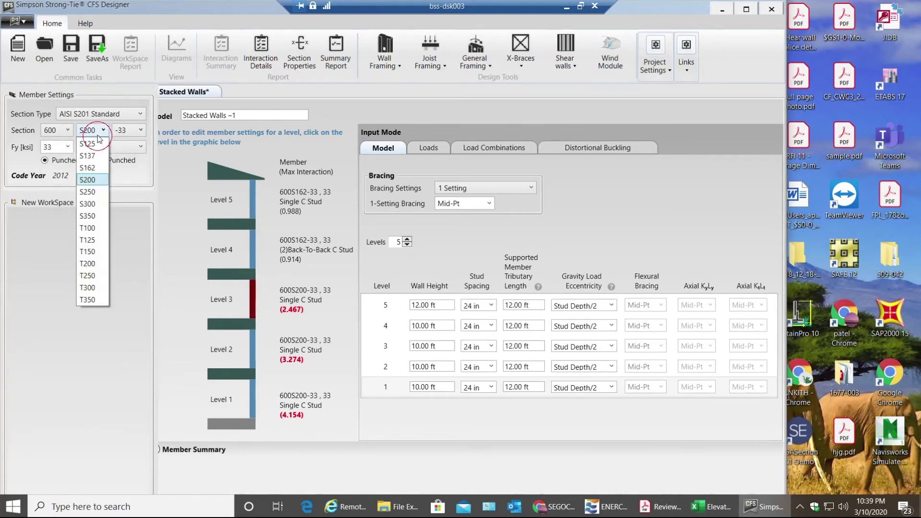
pyautogui.click(92, 145)
pyautogui.click(129, 146)
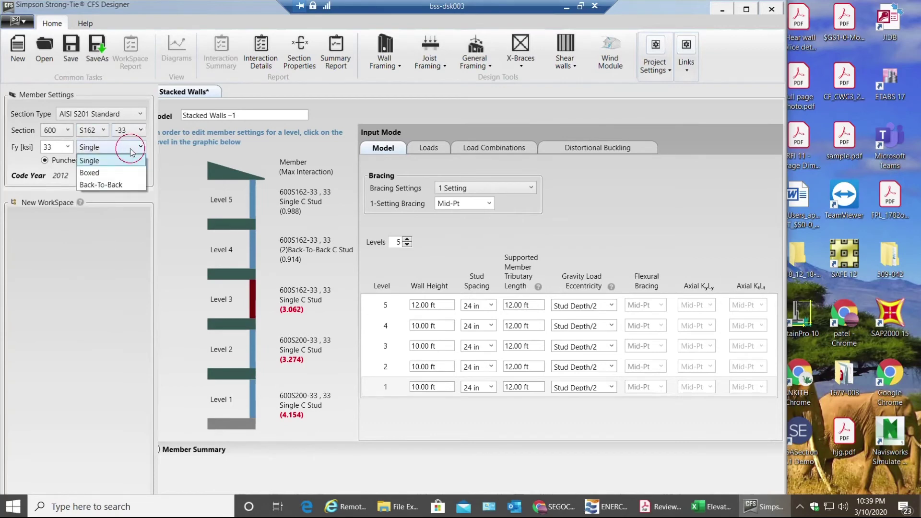
pyautogui.click(113, 181)
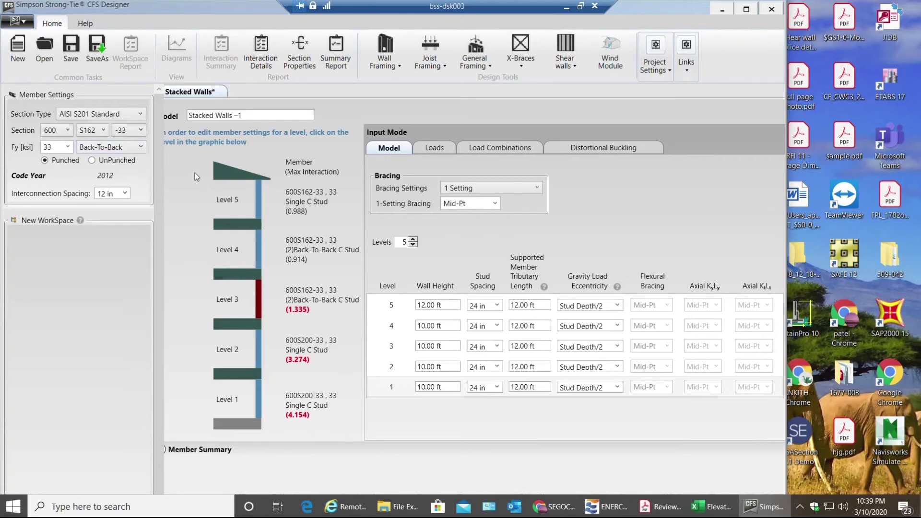
pyautogui.click(129, 130)
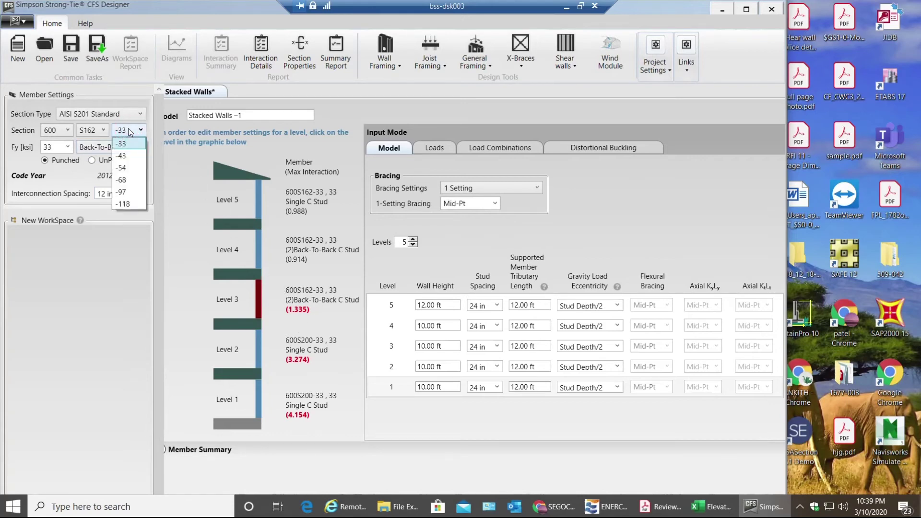
pyautogui.click(131, 157)
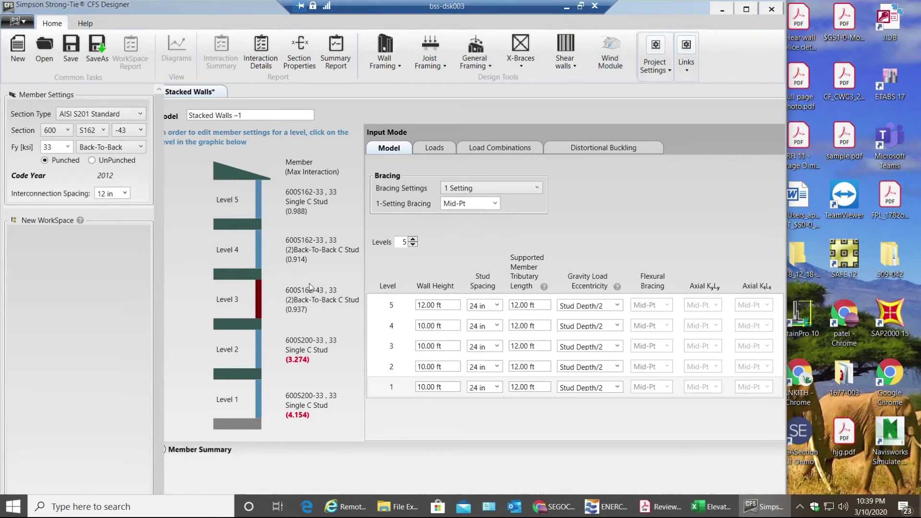
# Make the Level 2 studs back-to-back 600S162-54.
pyautogui.click(255, 349)
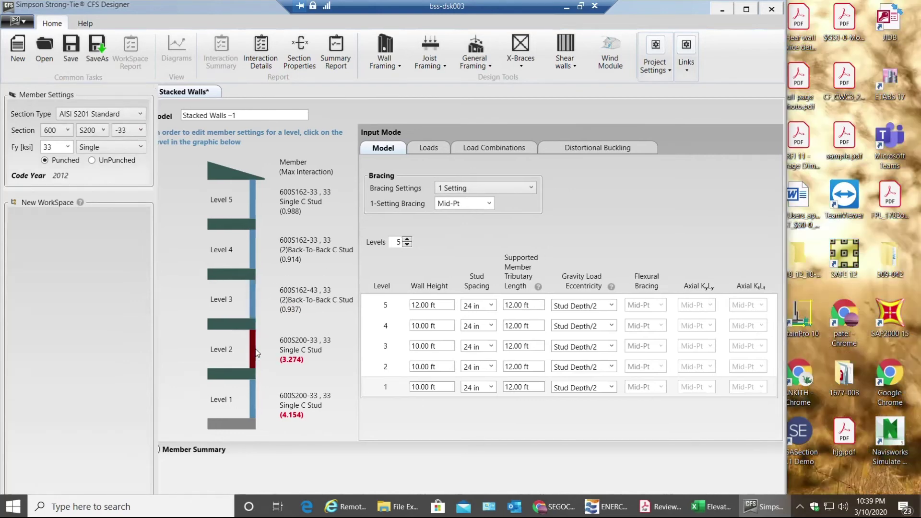
pyautogui.click(98, 132)
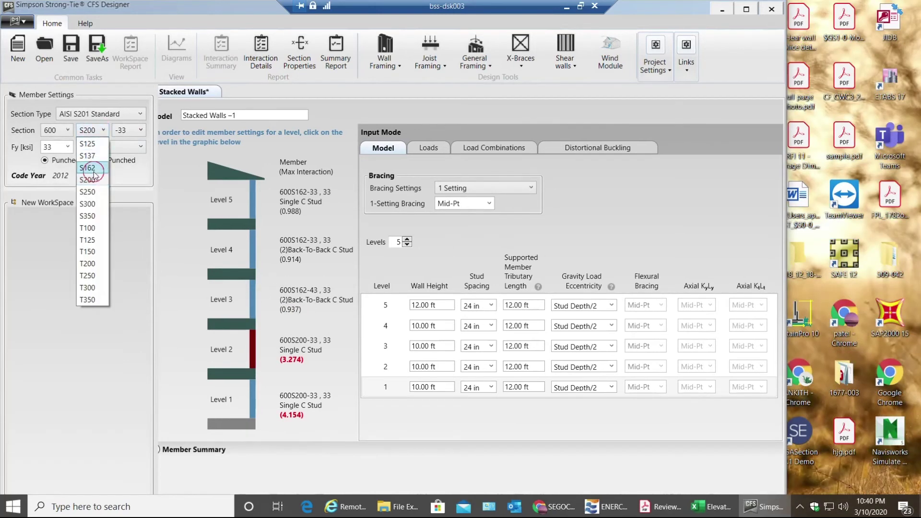
pyautogui.click(88, 168)
pyautogui.click(130, 130)
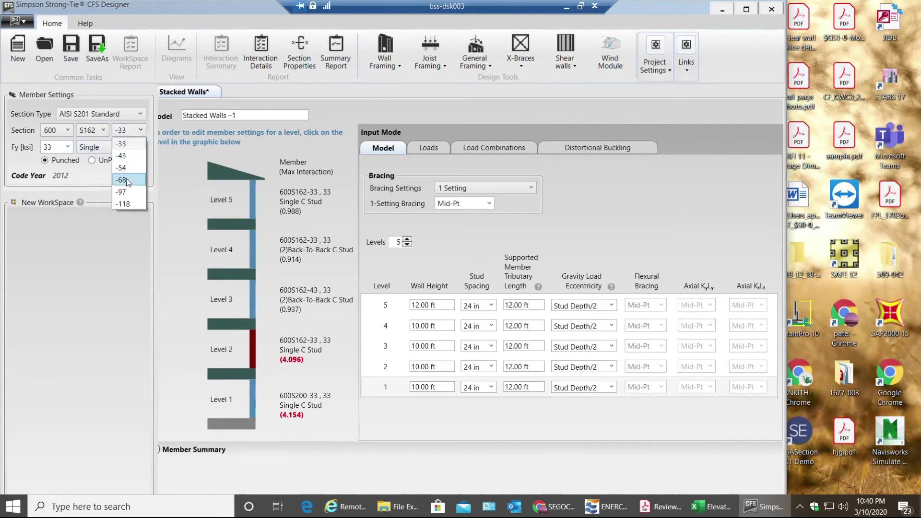
pyautogui.click(121, 156)
pyautogui.click(108, 147)
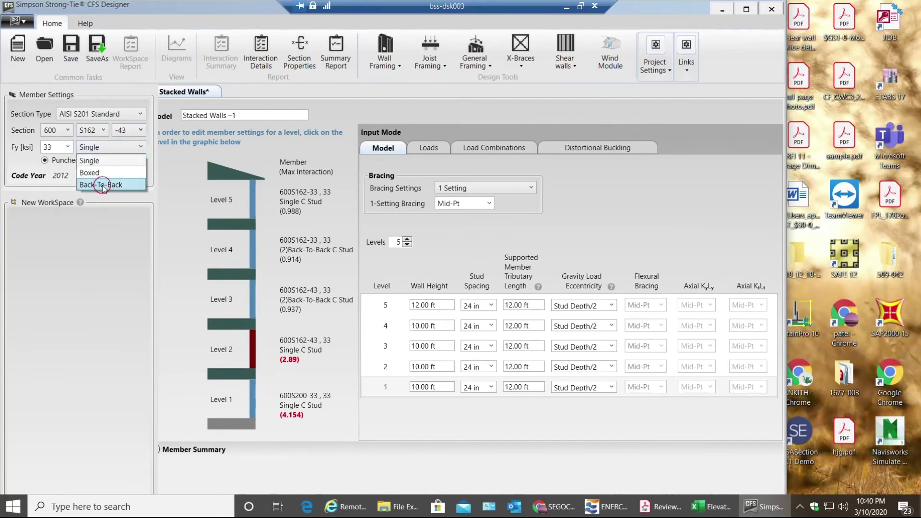
pyautogui.click(101, 183)
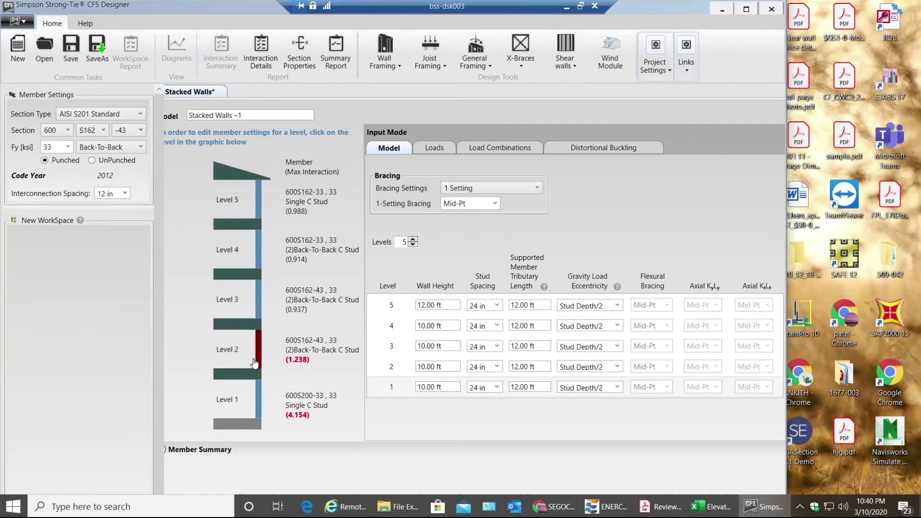
pyautogui.click(128, 130)
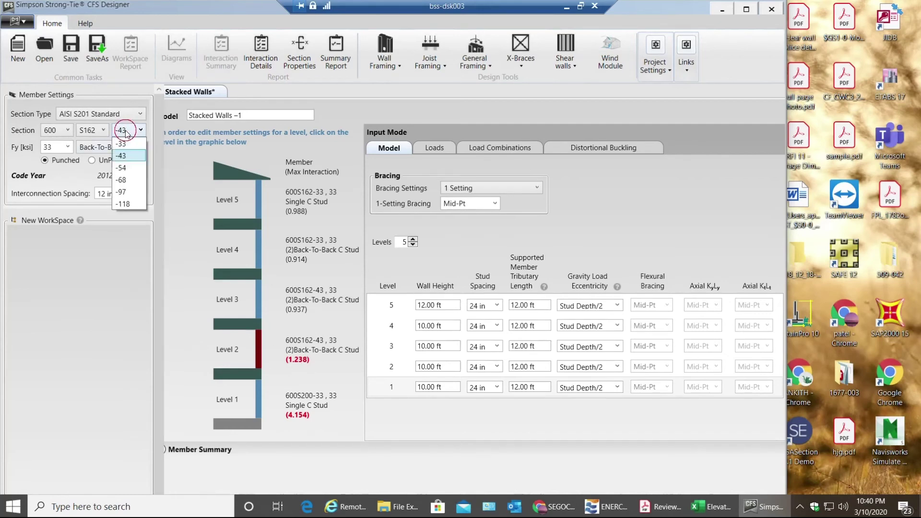
pyautogui.click(121, 168)
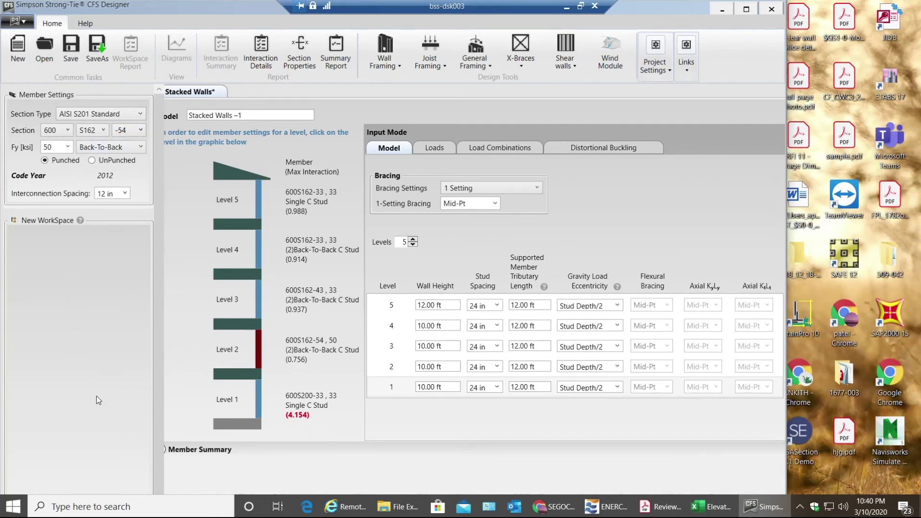
pyautogui.click(258, 398)
# Change the Level 1 stud to back-to-back 600S162-54 at Fy 50, passing at 0.949.
pyautogui.click(92, 130)
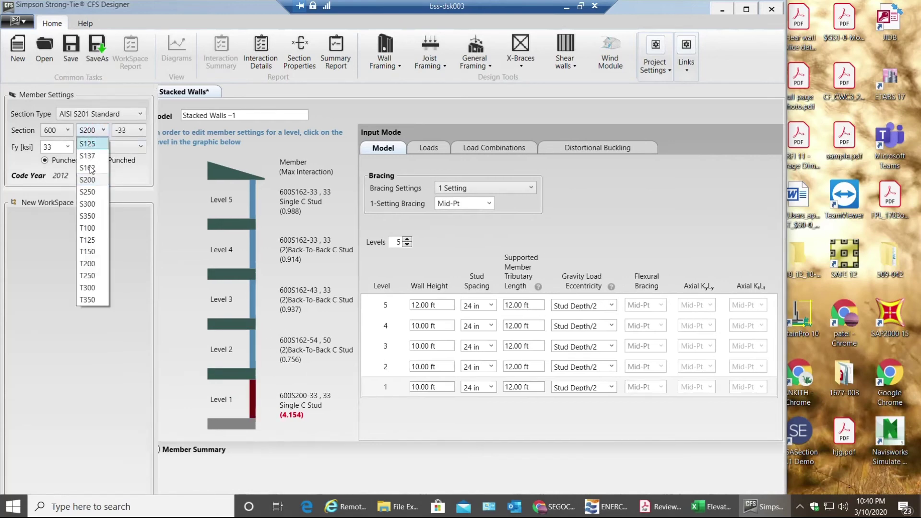
pyautogui.click(90, 168)
pyautogui.click(117, 147)
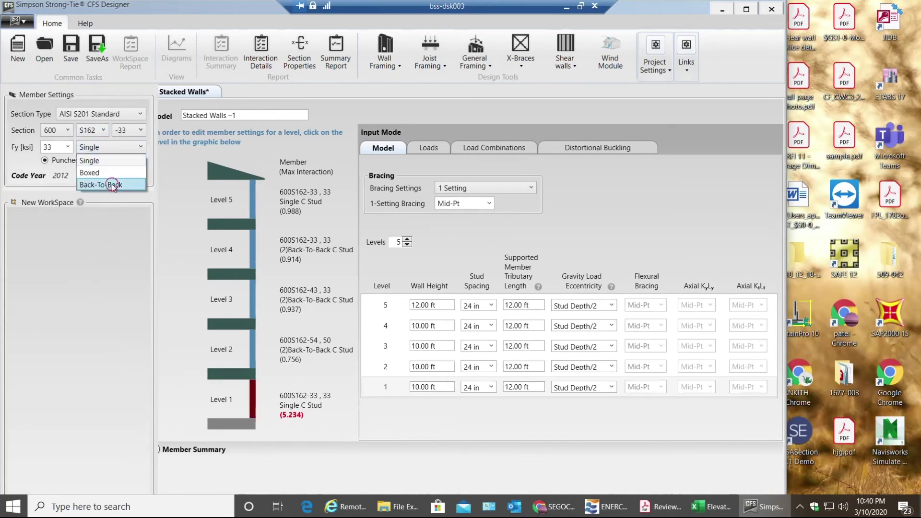
pyautogui.click(111, 183)
pyautogui.click(126, 131)
pyautogui.click(122, 171)
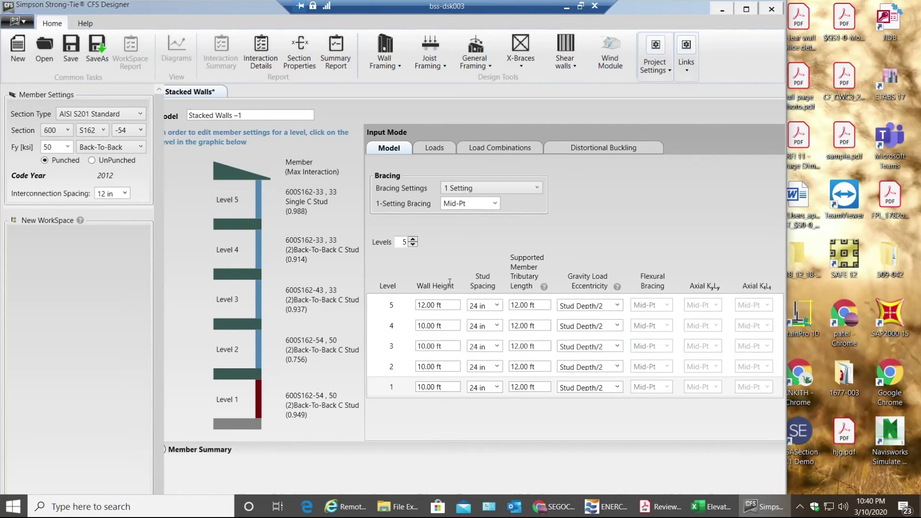
# Read through both pages of the Stacked Walls summary report confirming all five levels pass, then close it.
pyautogui.click(347, 50)
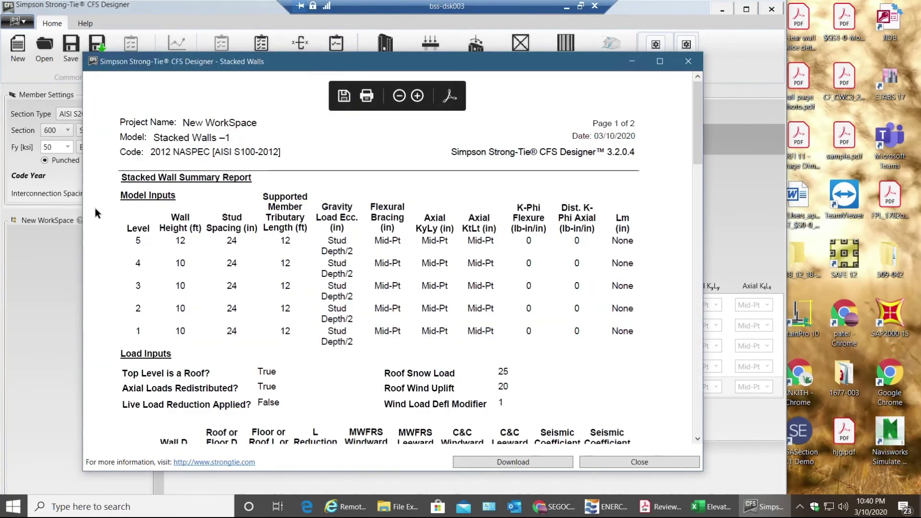
pyautogui.moveTo(116, 185); pyautogui.dragTo(529, 331)
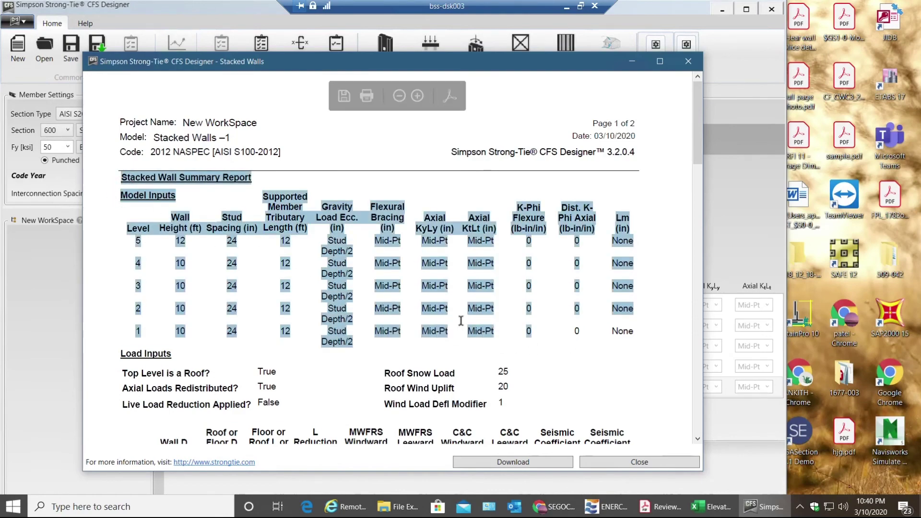
pyautogui.scroll(-2, 454, 316)
pyautogui.scroll(-3, 453, 315)
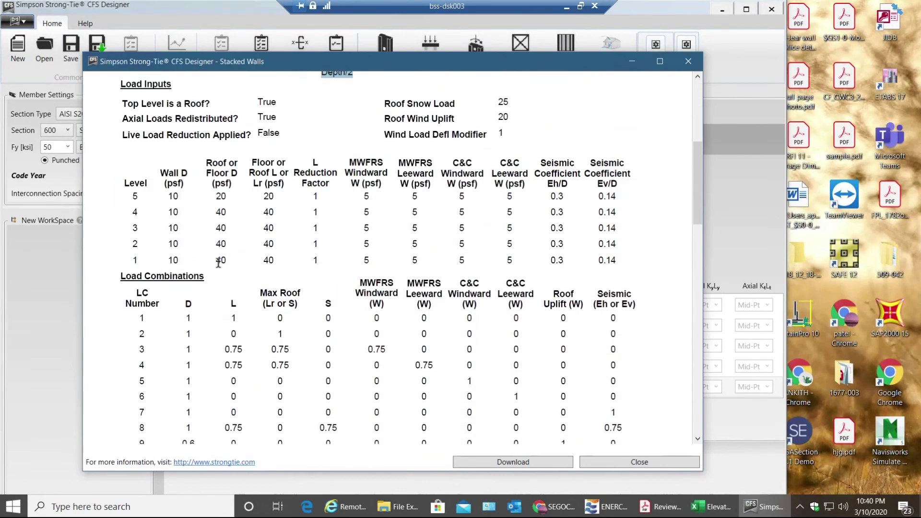
pyautogui.scroll(-7, 443, 243)
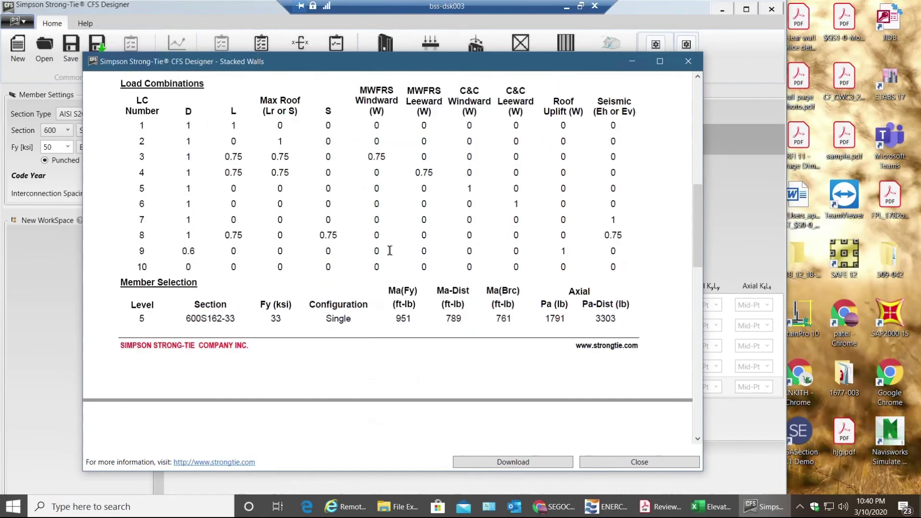
pyautogui.scroll(-3, 389, 250)
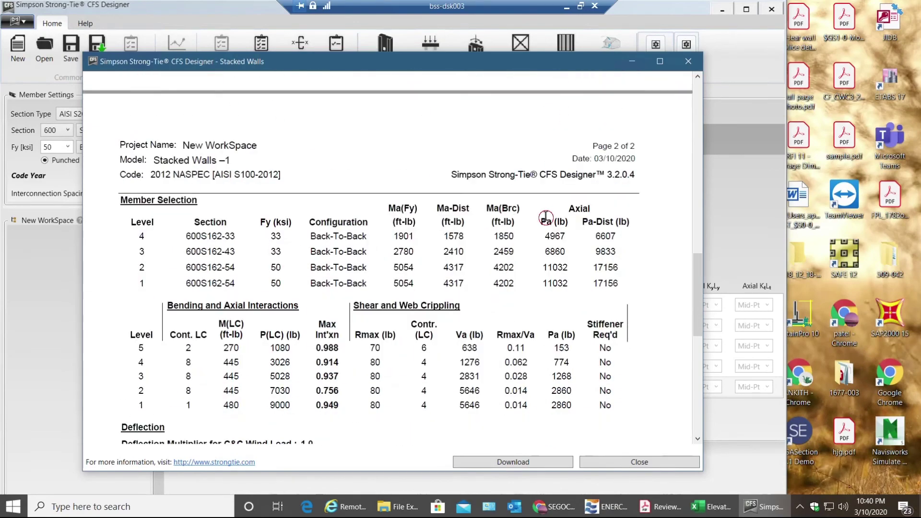
pyautogui.moveTo(546, 222); pyautogui.dragTo(344, 300)
pyautogui.scroll(-2, 317, 314)
pyautogui.click(352, 340)
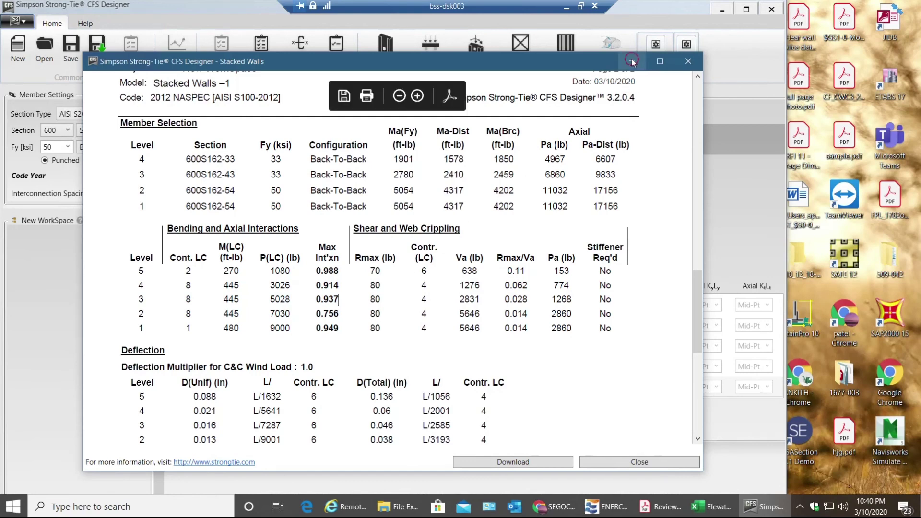
pyautogui.click(639, 462)
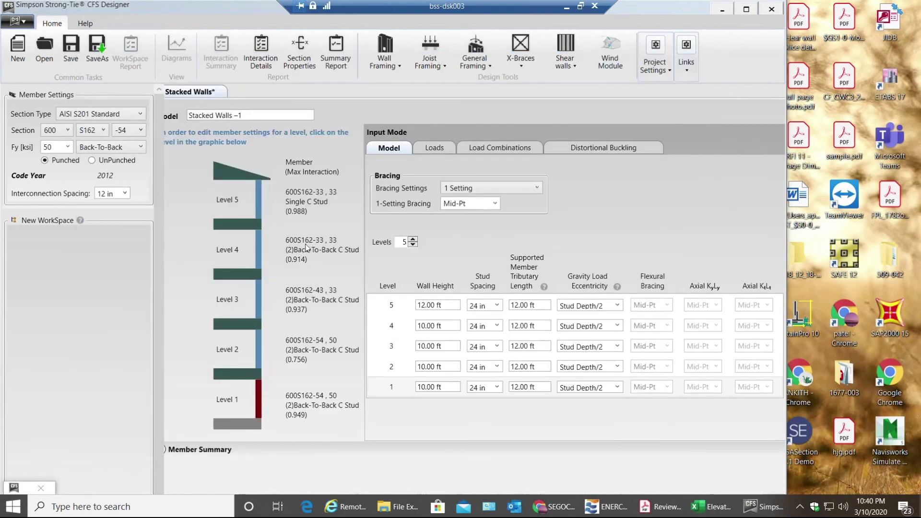